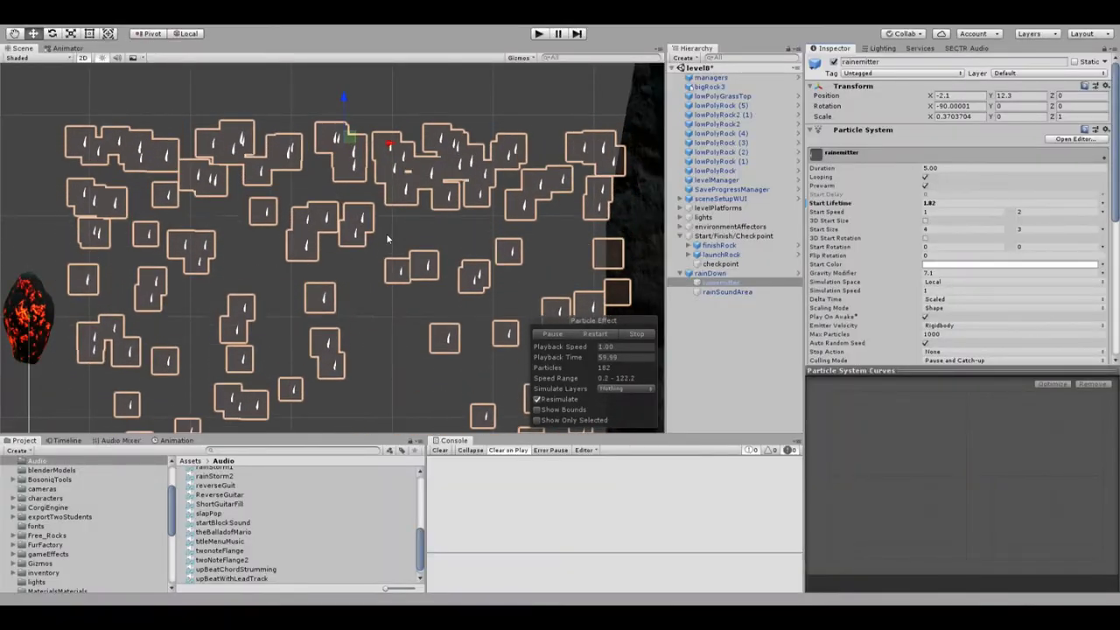
Expand the Particle System's Shape module to reveal the Box emitter scaled 413.1 along X
scroll(386, 232, "up", 5)
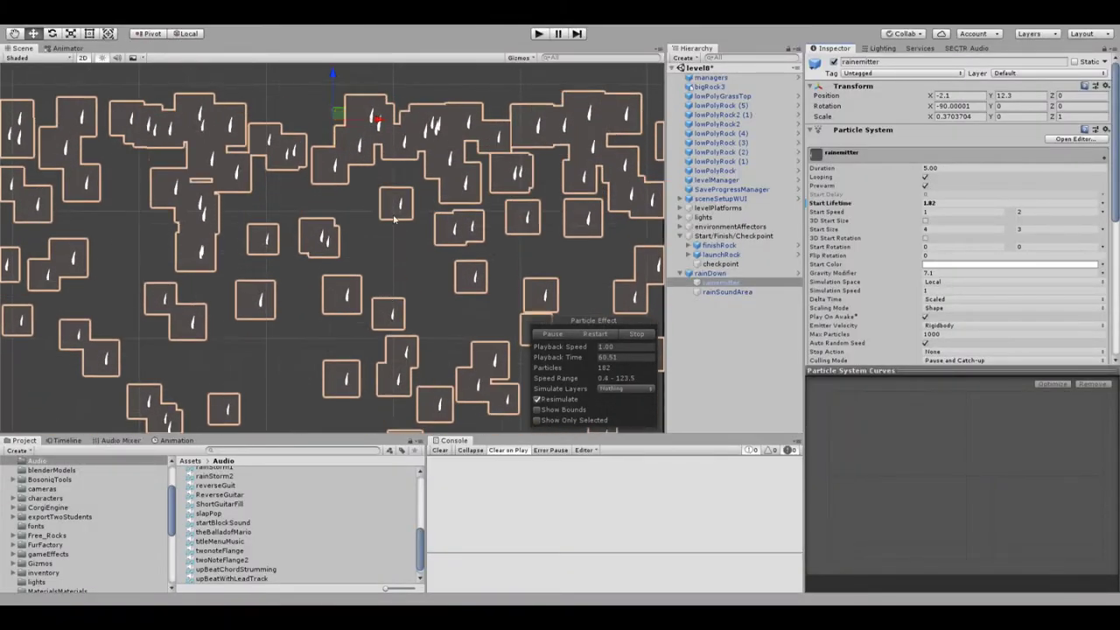
scroll(429, 249, "up", 6)
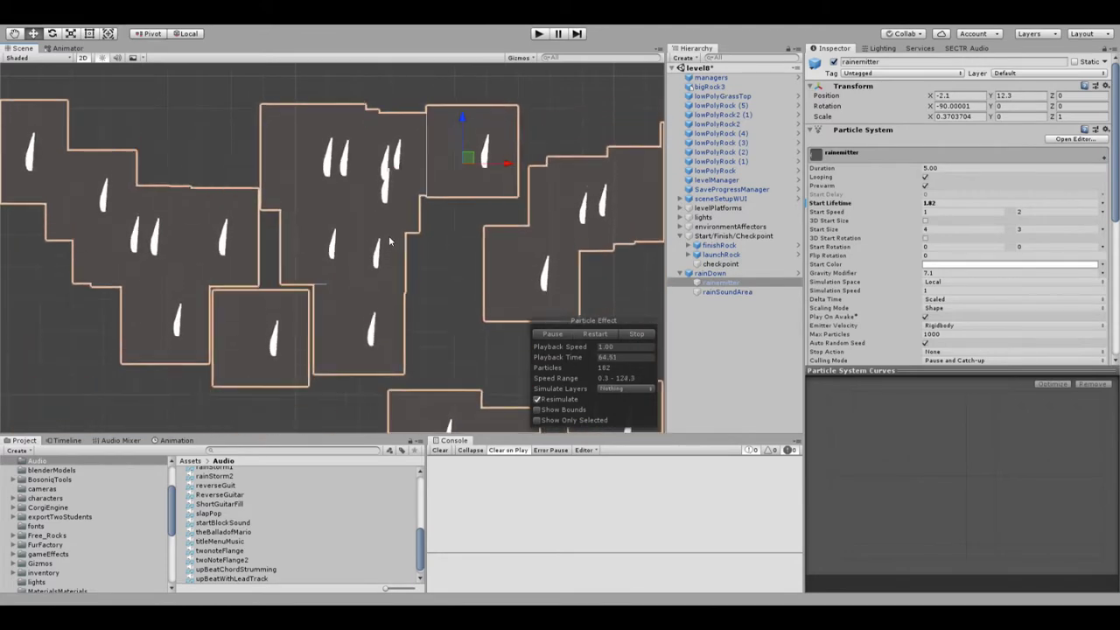
scroll(403, 200, "down", 5)
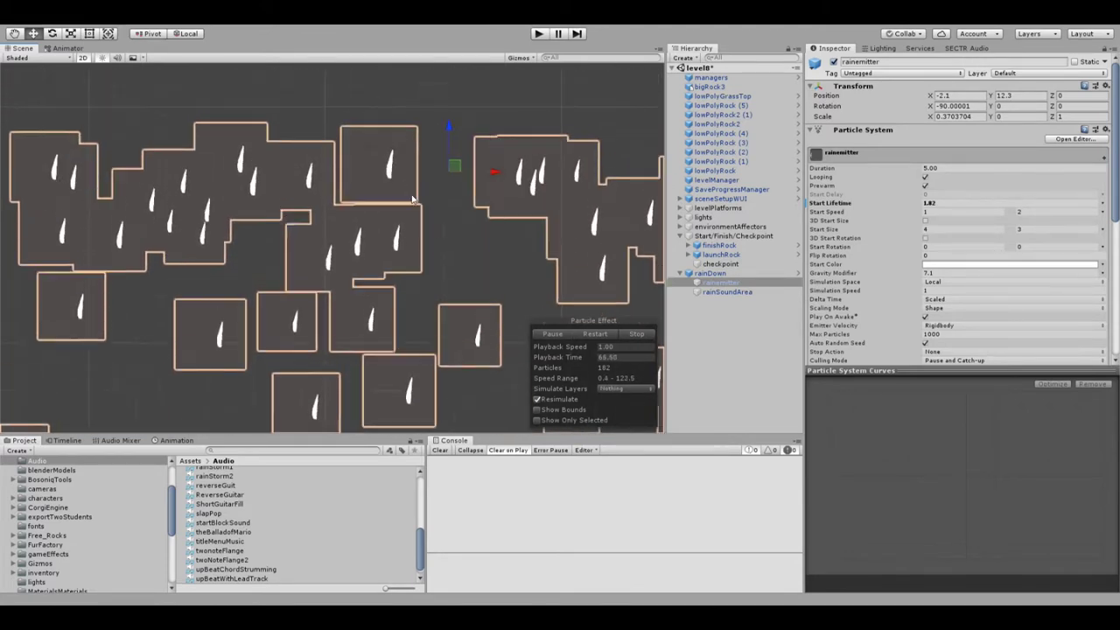
scroll(890, 218, "down", 5)
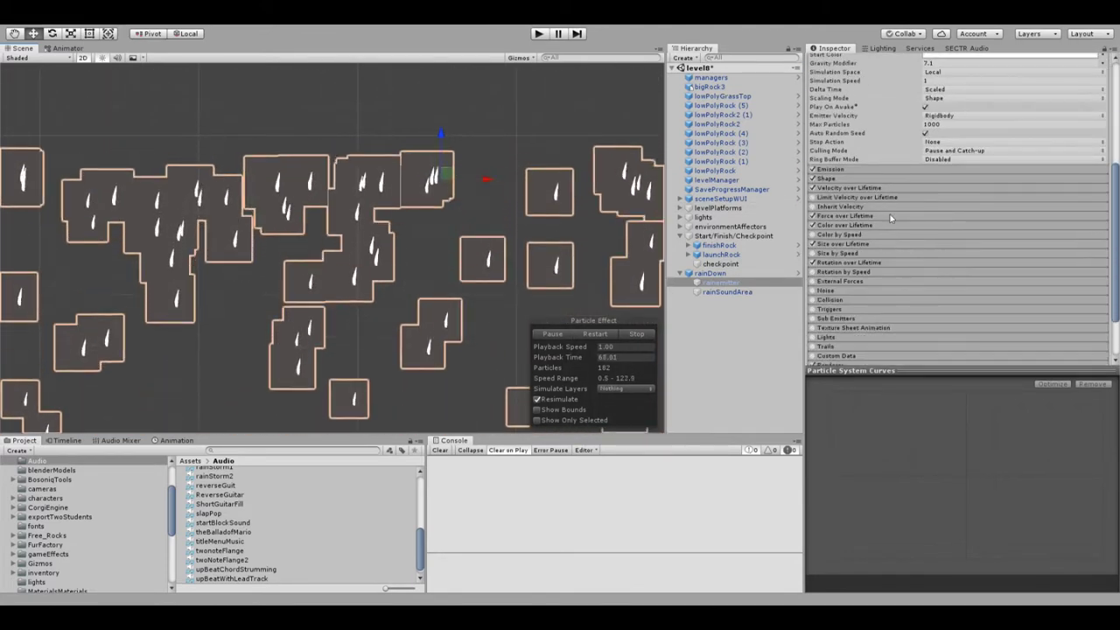
left_click(858, 178)
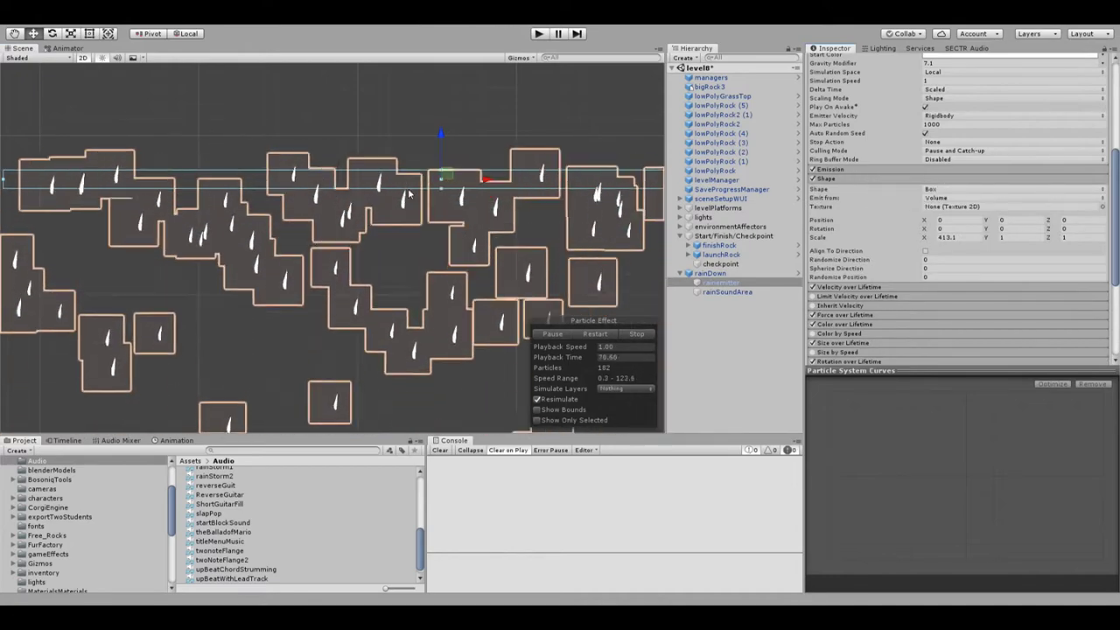
scroll(230, 183, "down", 3)
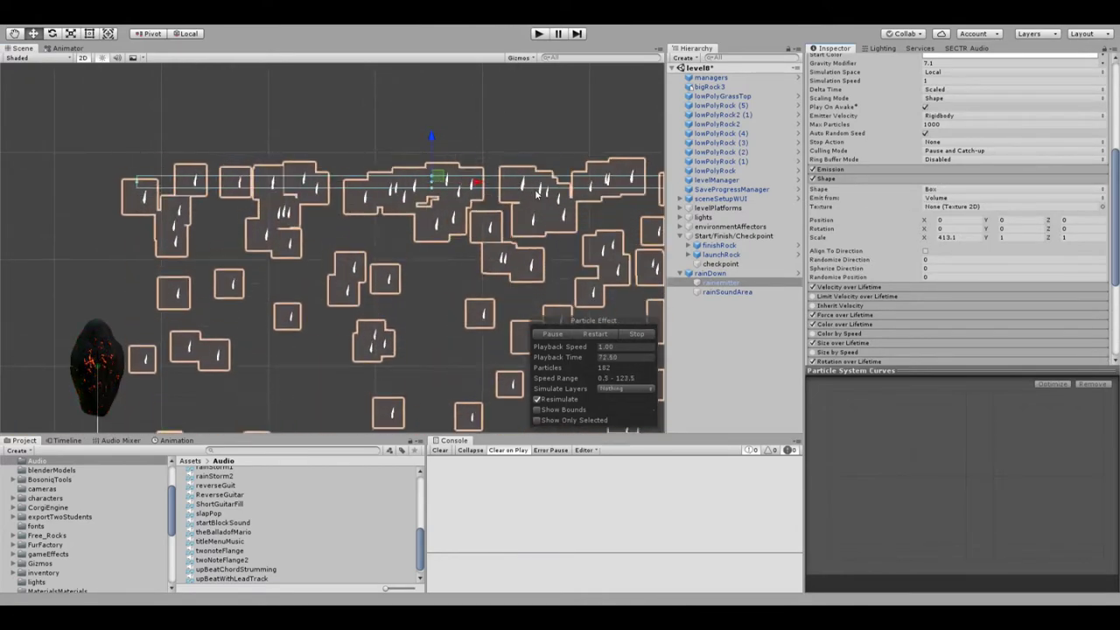
scroll(459, 231, "down", 2)
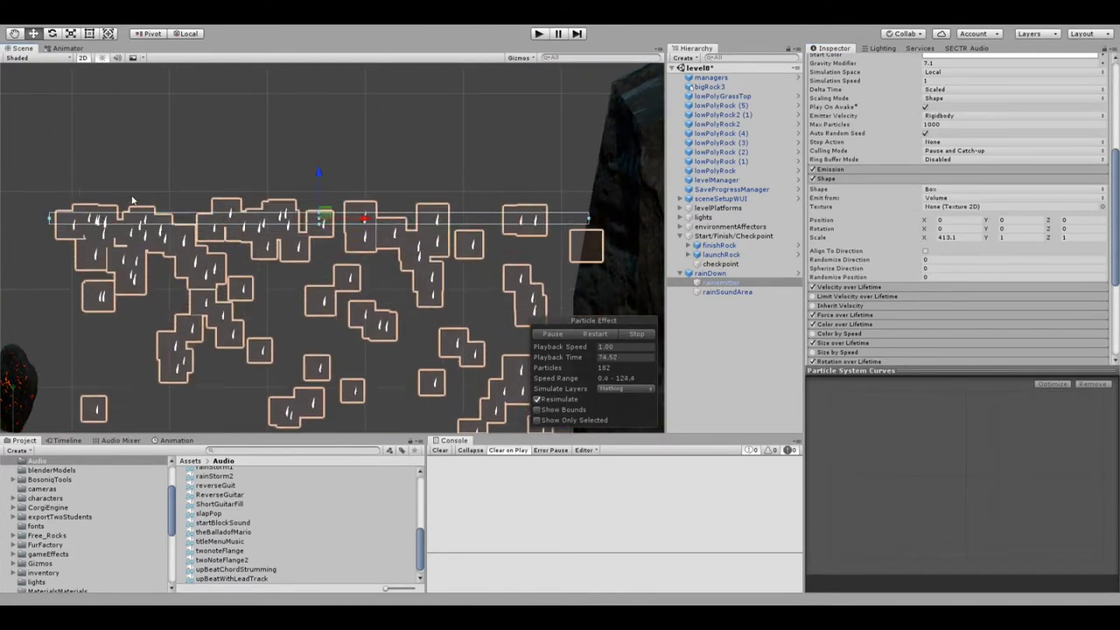
Pan and zoom the Scene view along the wide rain emitter to inspect it
middle_click_drag(256, 230, 350, 214)
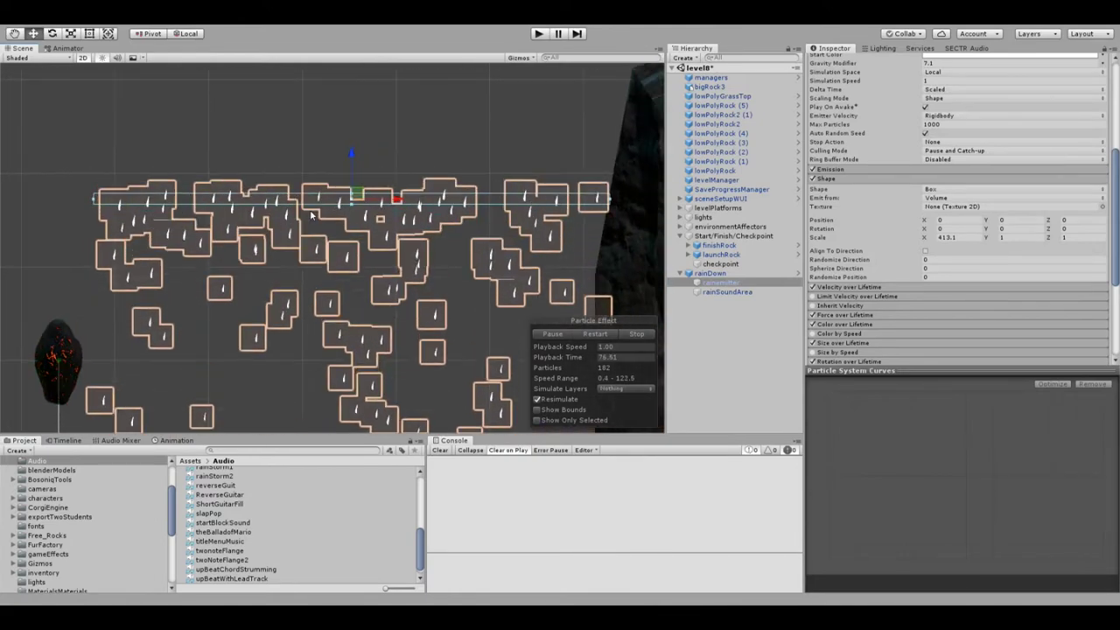
scroll(278, 173, "up", 5)
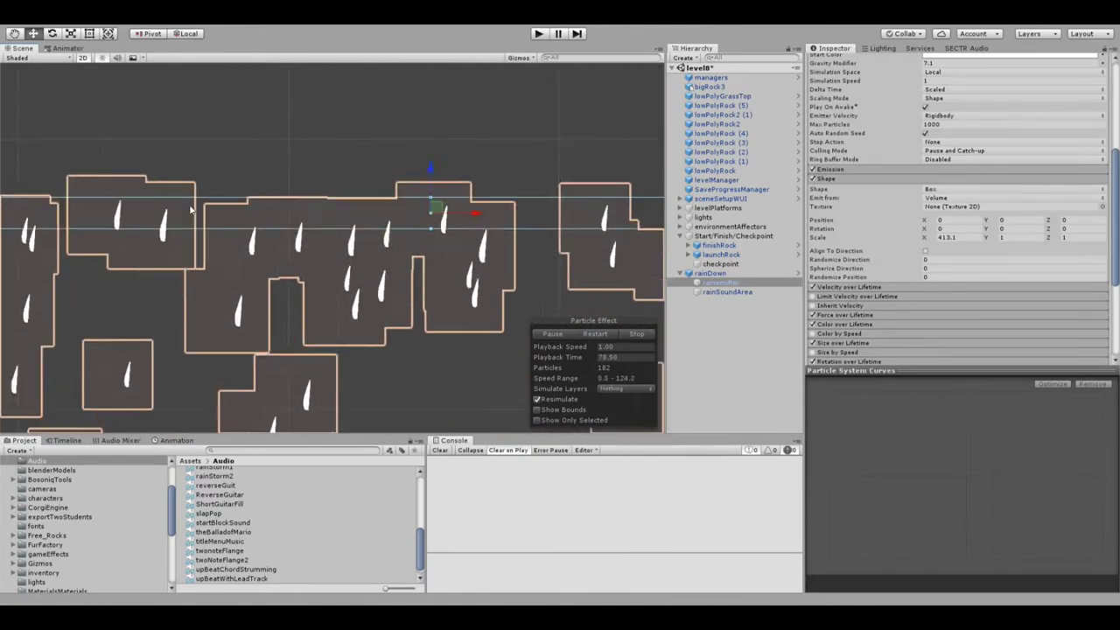
scroll(298, 210, "up", 3)
scroll(331, 248, "down", 6)
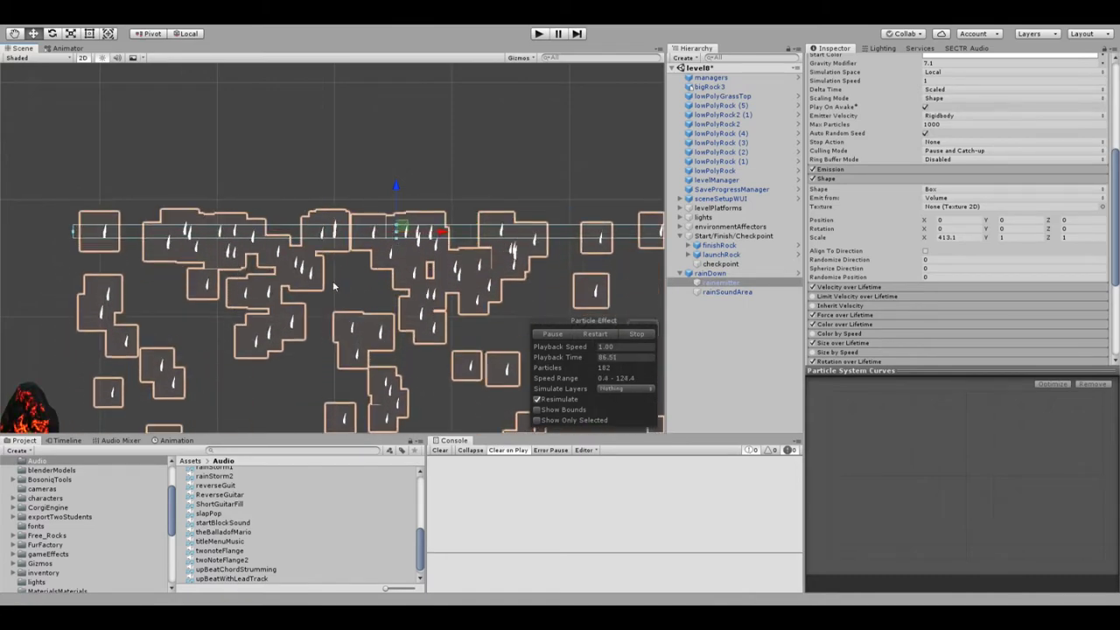
scroll(393, 253, "down", 3)
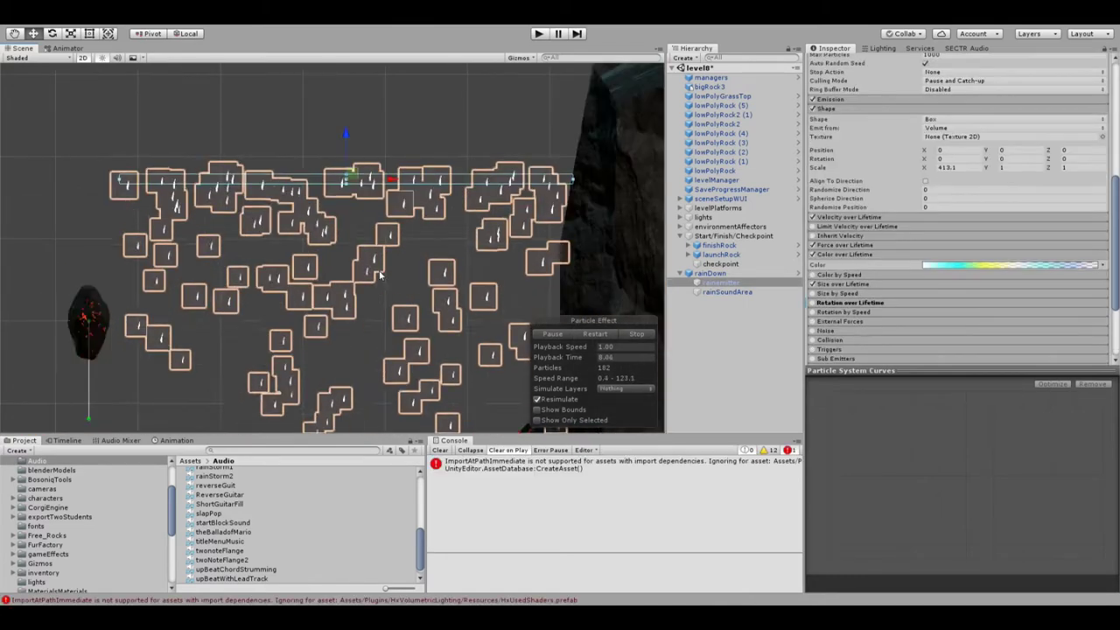
scroll(392, 253, "up", 3)
scroll(399, 236, "down", 2)
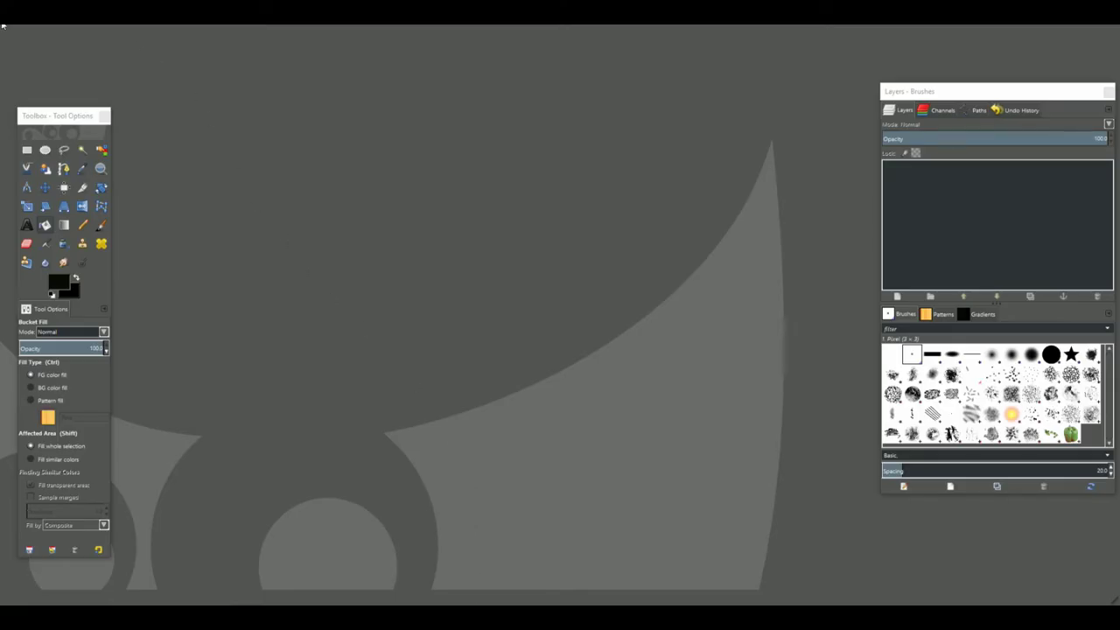
Create a new 640×400 pixel image from File > New with default settings
left_click(4, 25)
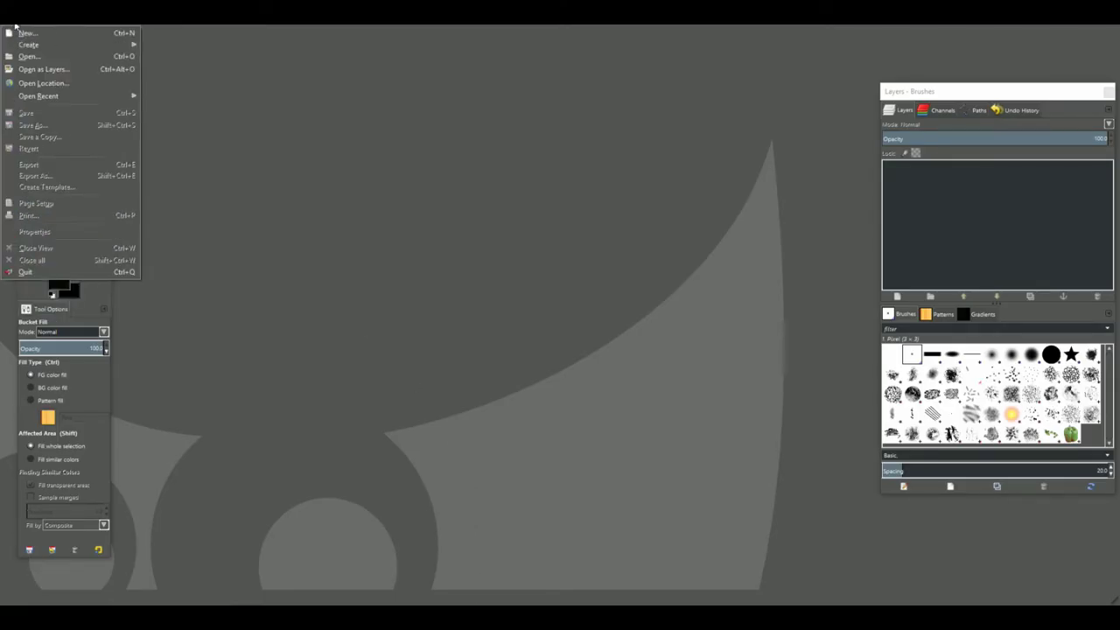
left_click(24, 33)
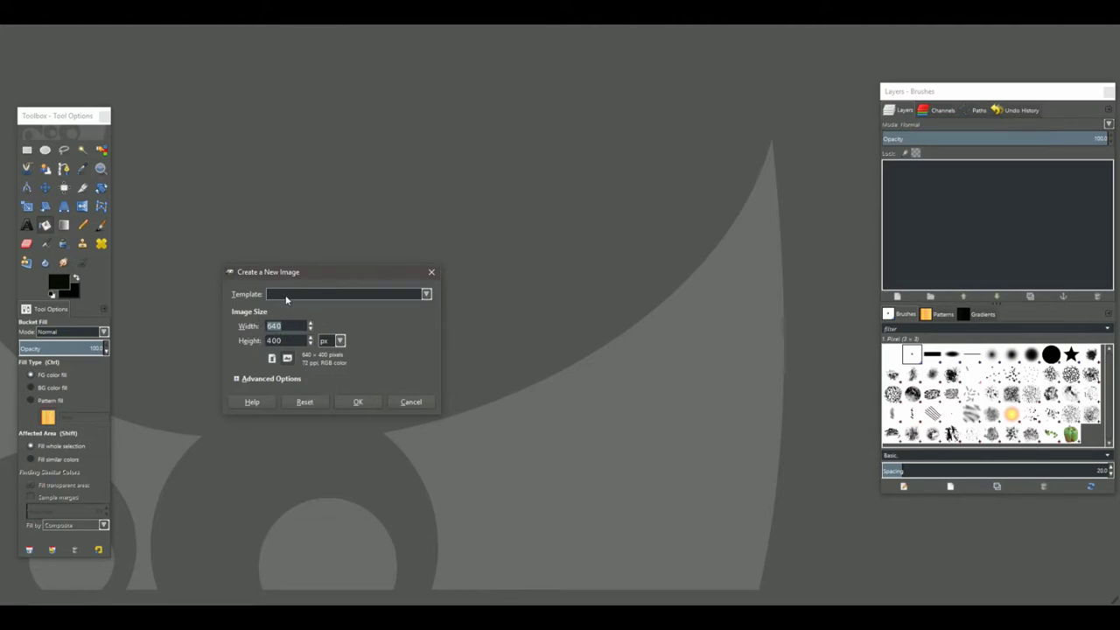
left_click(357, 402)
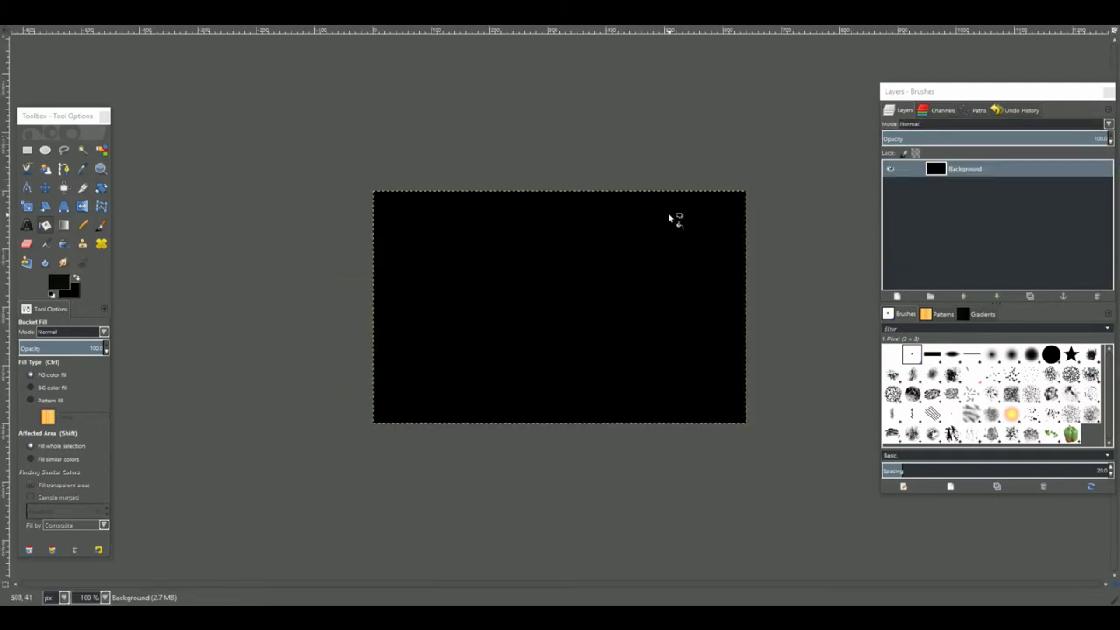
Delete the black Background layer and add a transparent layer named rainDrop
left_click(1099, 298)
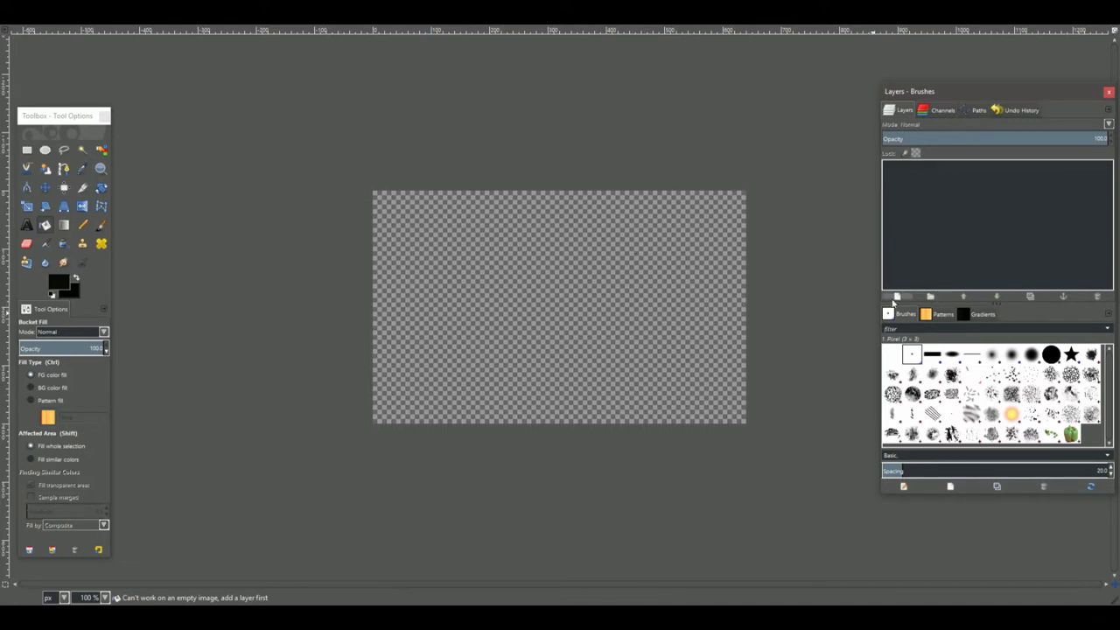
left_click(898, 298)
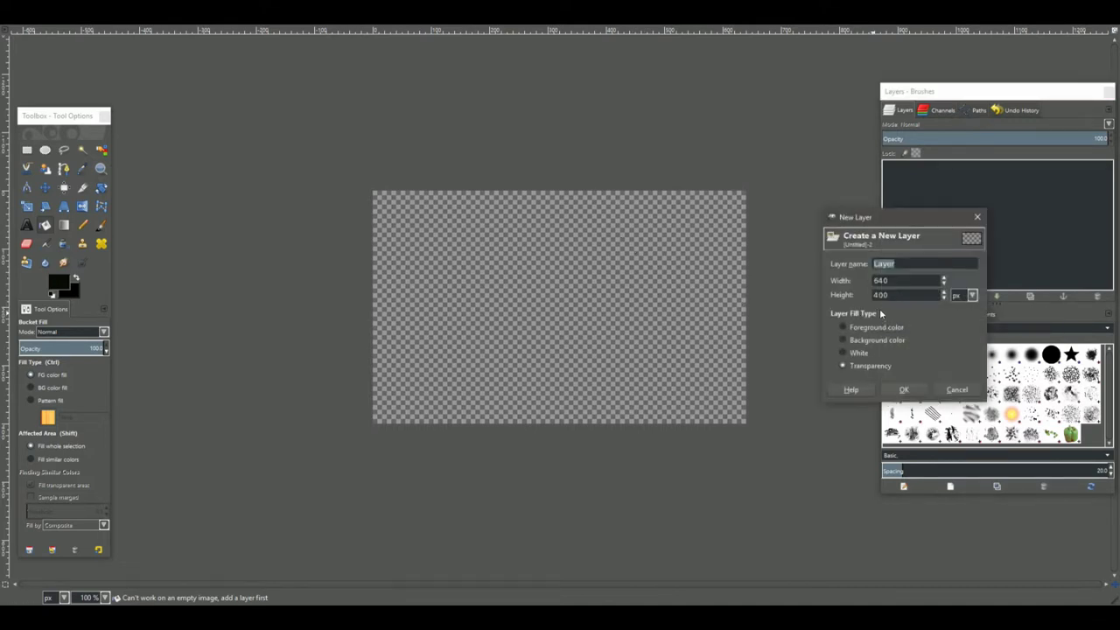
left_click(903, 389)
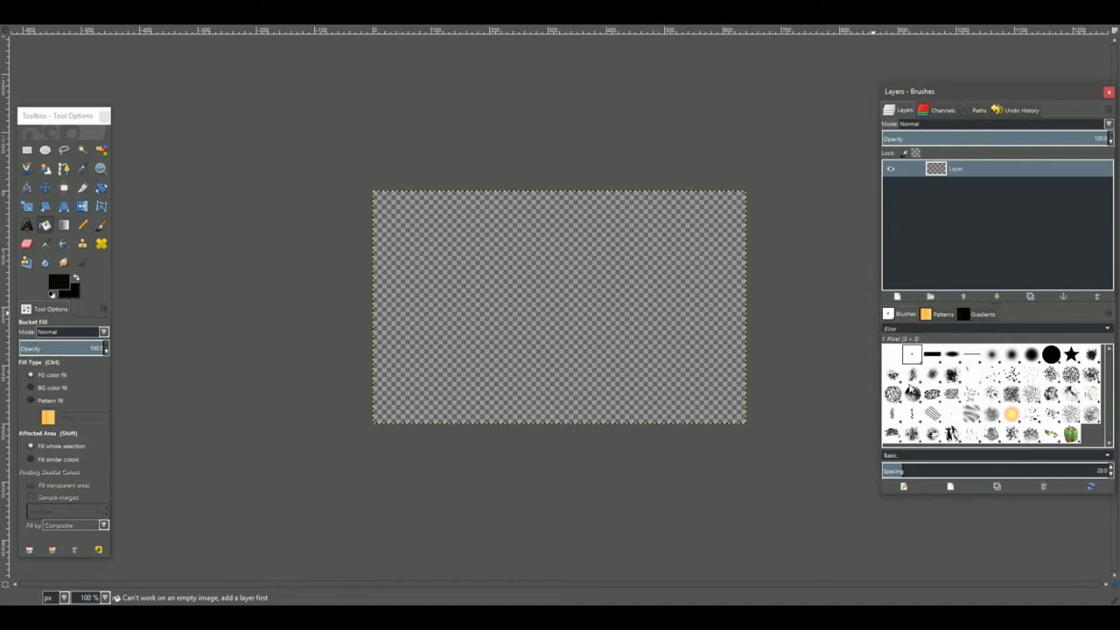
double_click(956, 168)
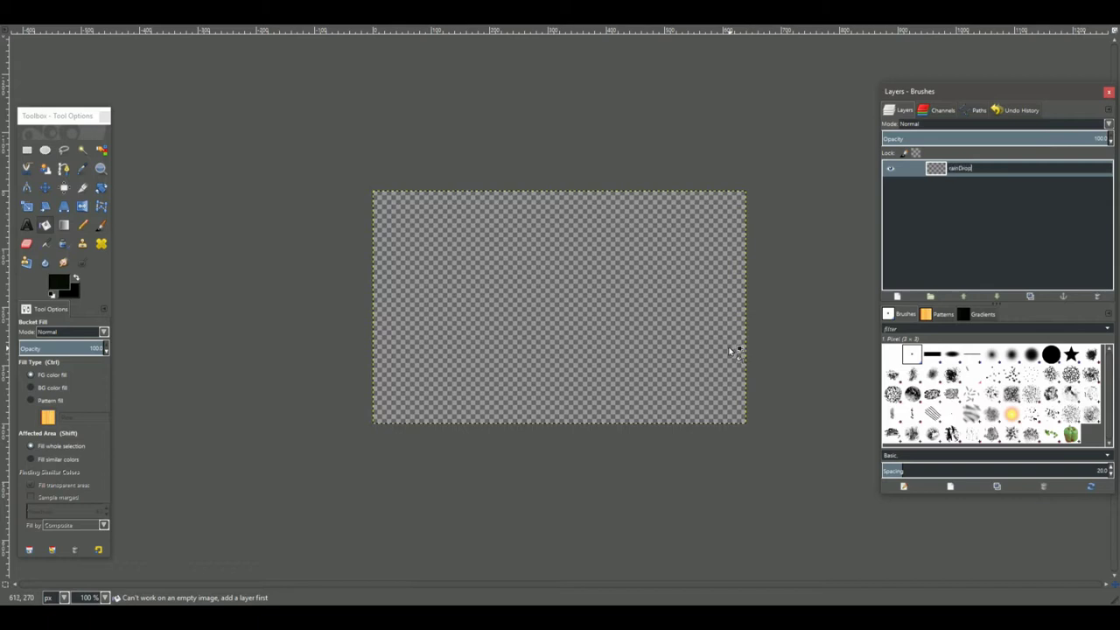
key("Return")
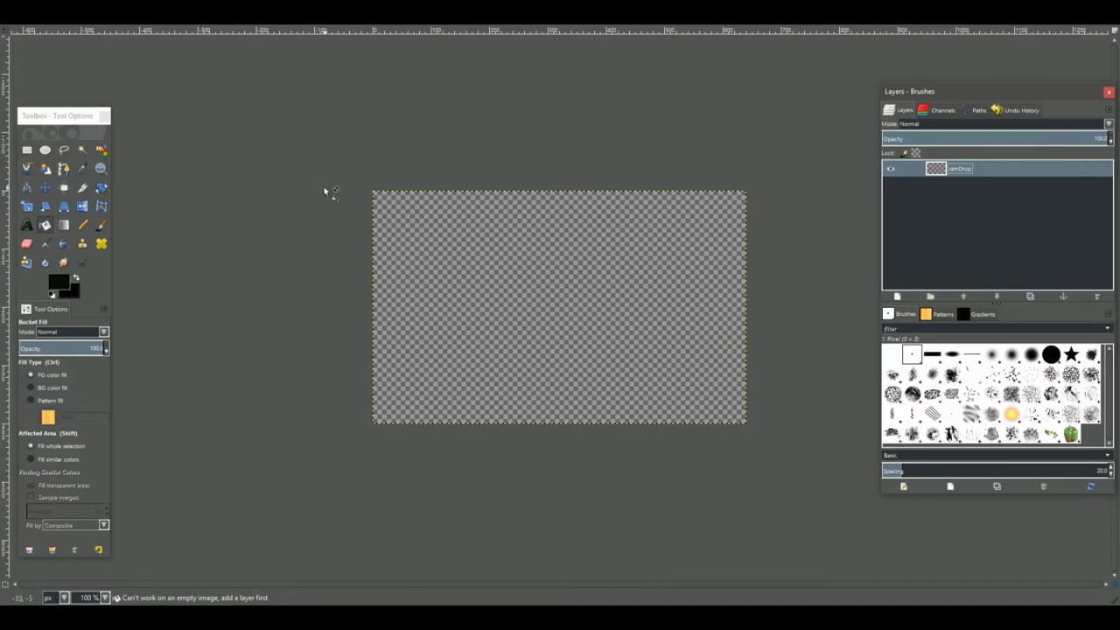
Zoom the canvas to 200% and reposition it in the window
scroll(390, 352, "up", 3, "ctrl")
scroll(350, 344, "down", 2, "ctrl")
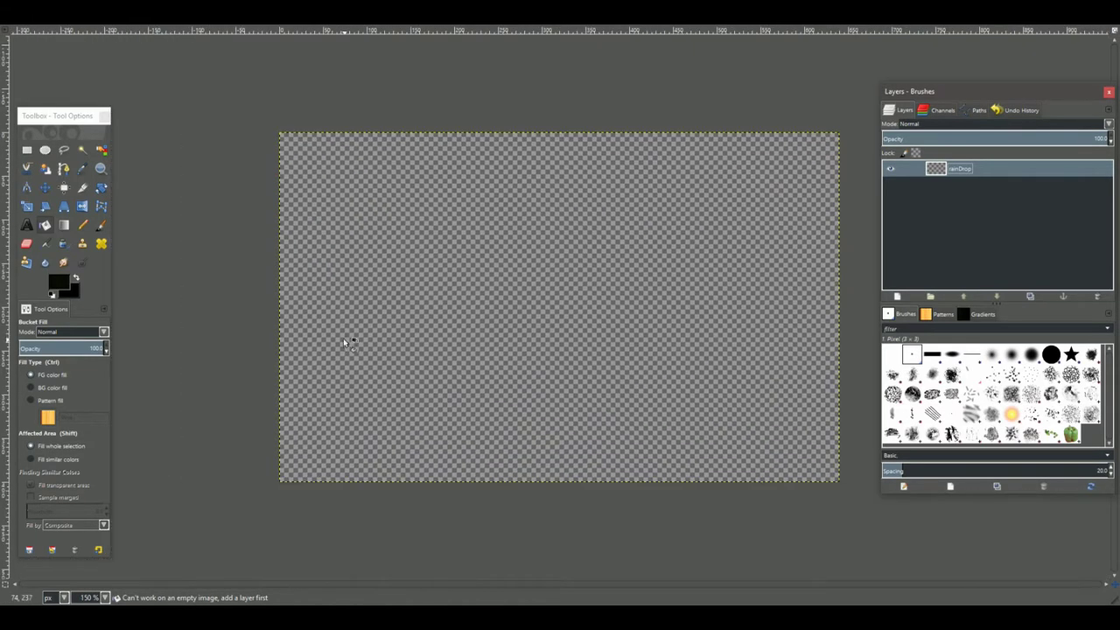
scroll(362, 320, "up", 1, "ctrl")
scroll(364, 320, "down", 1, "ctrl")
scroll(332, 303, "up", 1, "ctrl")
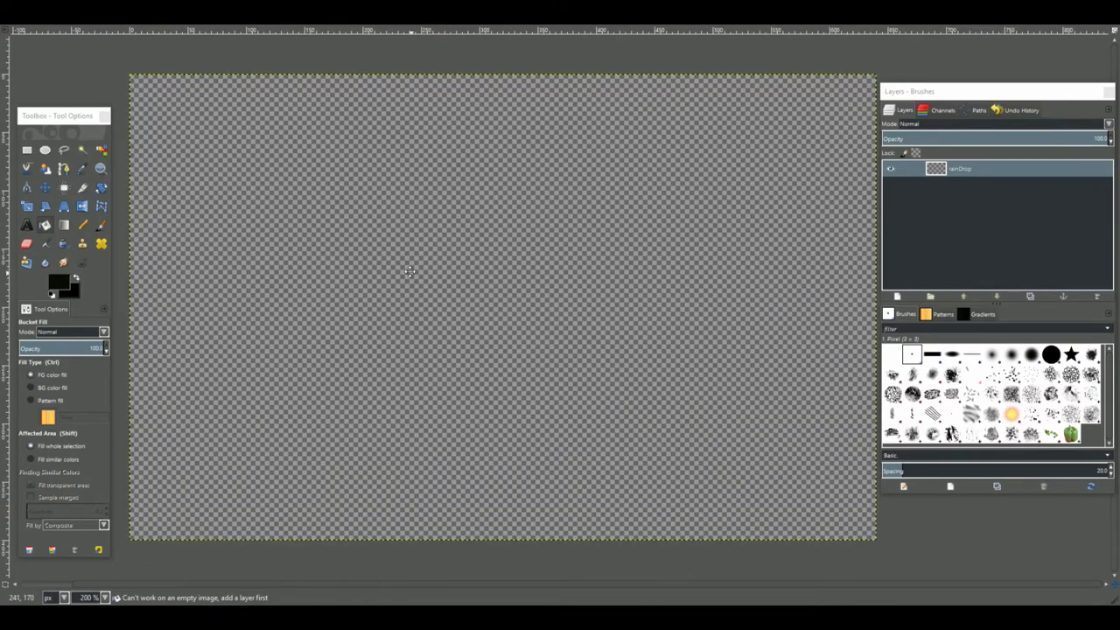
mouse_move(409, 271)
middle_mouse_down()
mouse_move(399, 272)
mouse_move(421, 275)
mouse_move(405, 275)
middle_mouse_up()
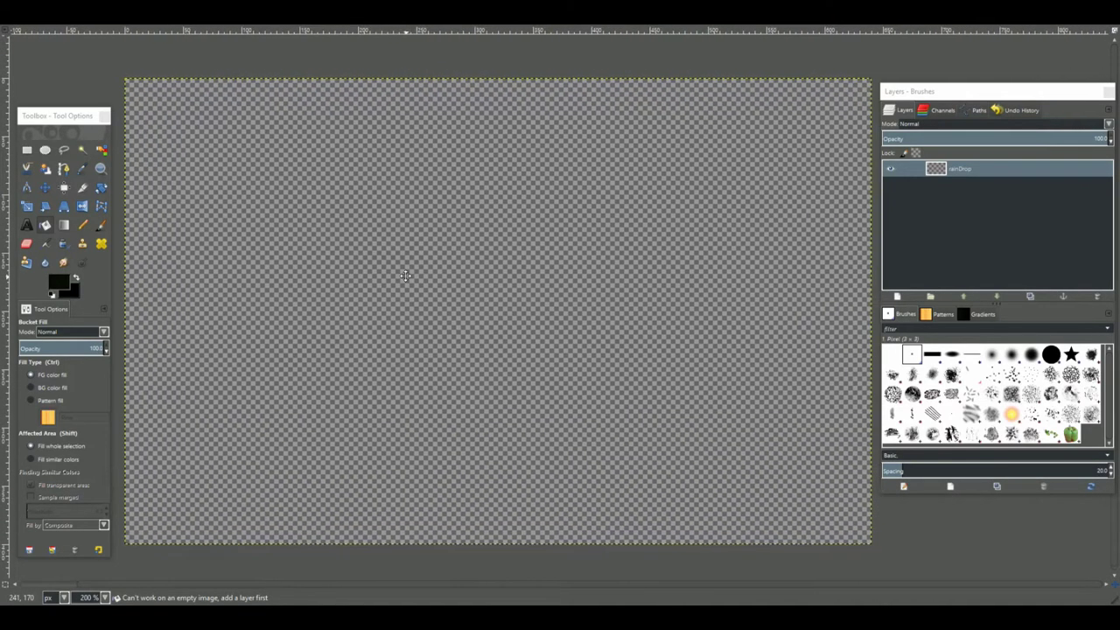
scroll(412, 280, "down", 3, "ctrl")
scroll(414, 279, "up", 3, "ctrl")
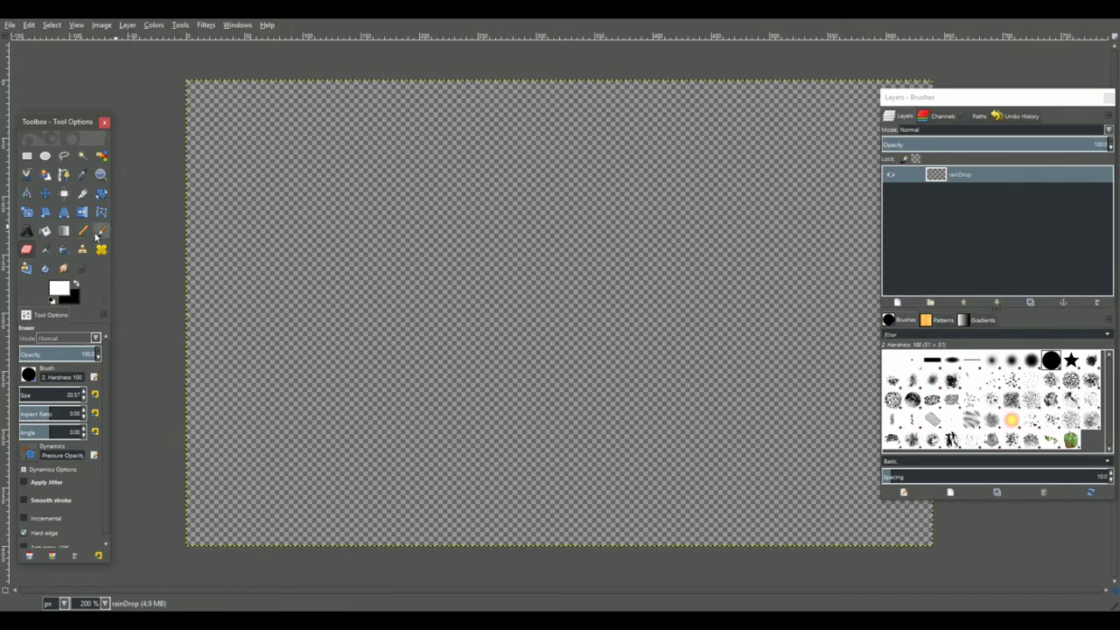
Choose the Paintbrush with white (ffffff) foreground and brush size 15.57
left_click(100, 230)
left_click(65, 287)
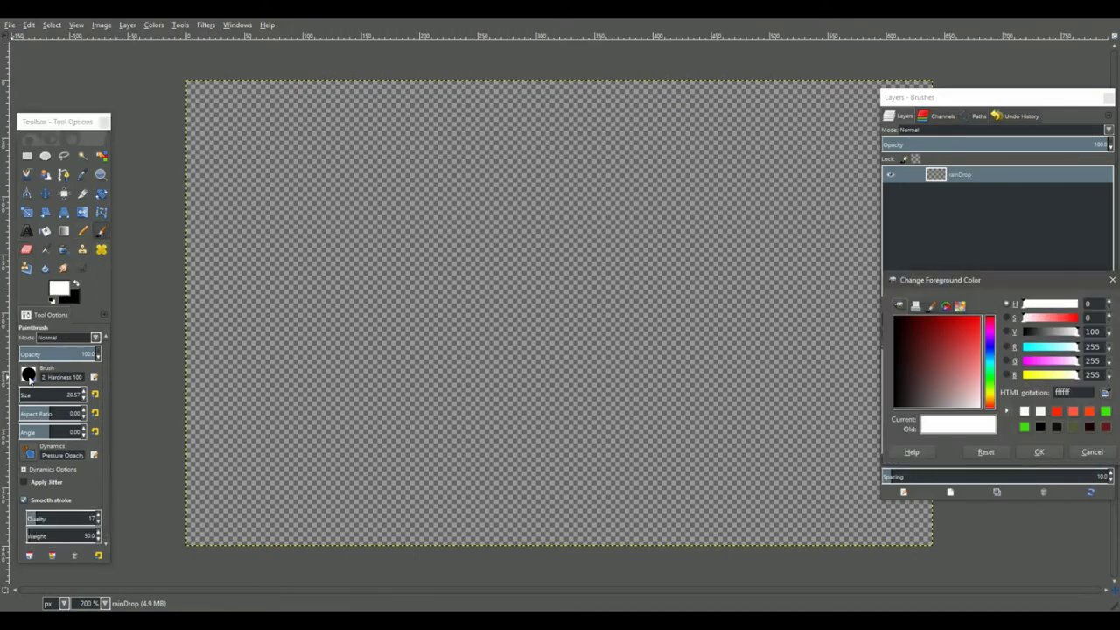
left_click(85, 399)
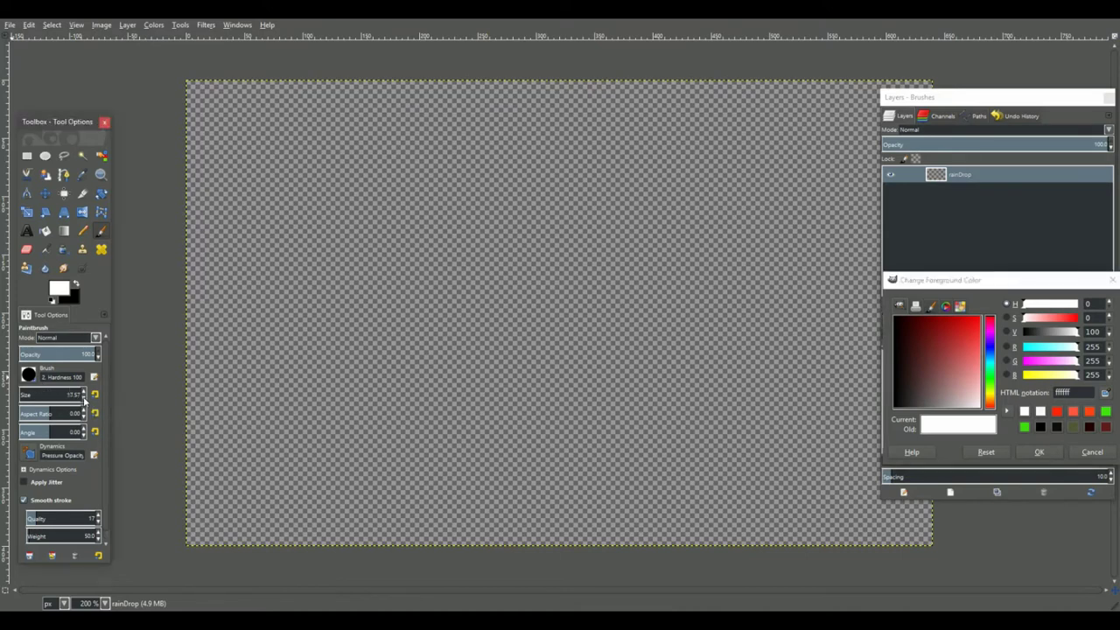
left_click(84, 399)
left_click(85, 399)
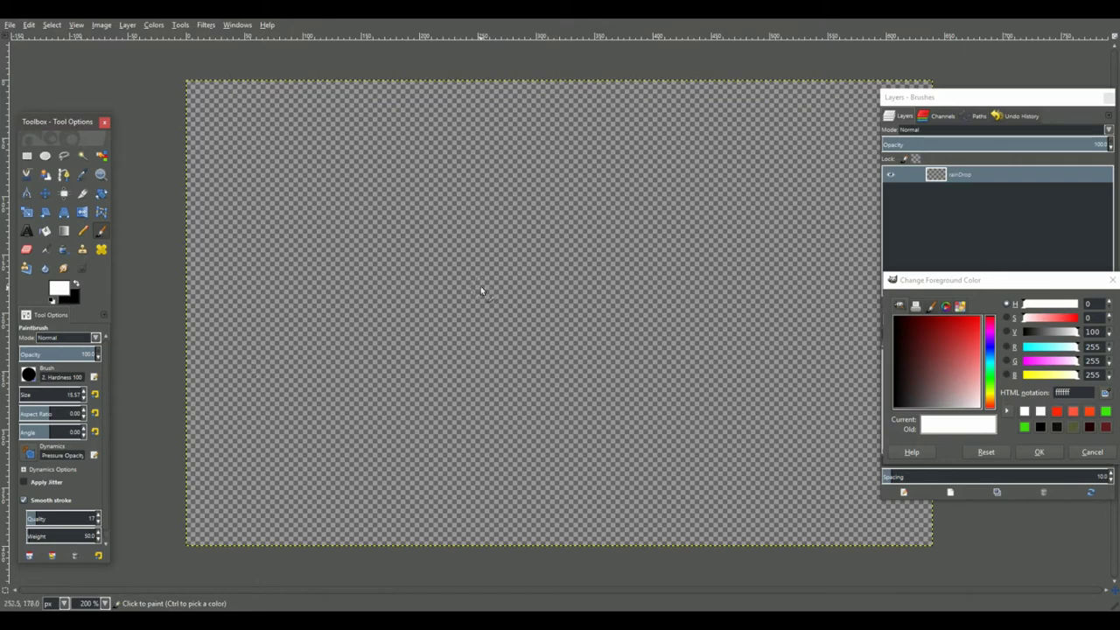
Paint the raindrop's white top dot, a straight line down, and its curved filled body
left_click(582, 129)
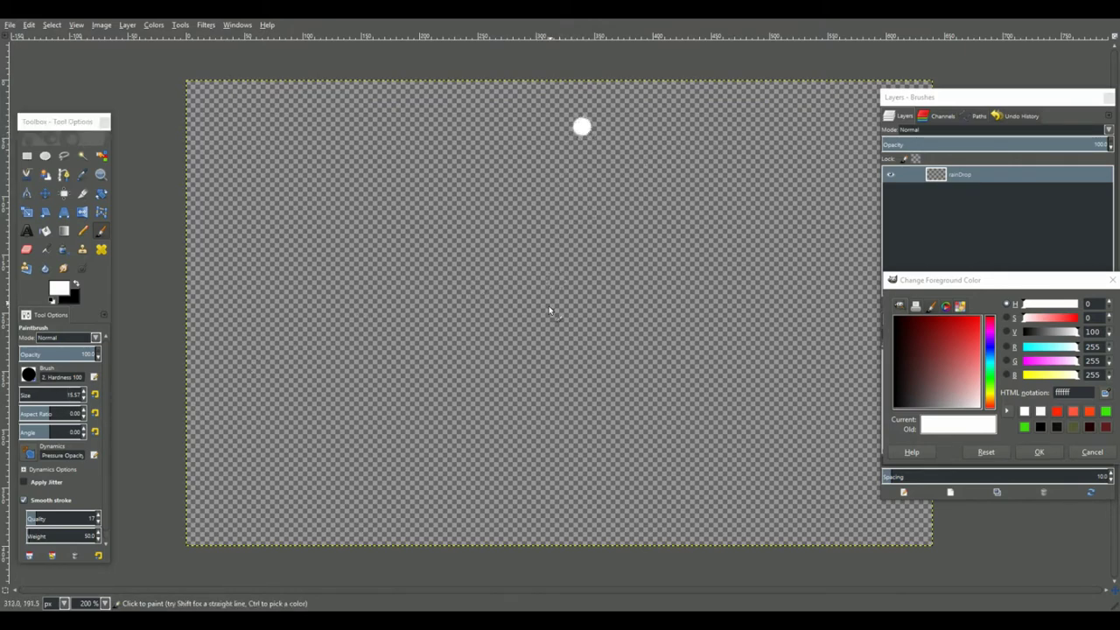
left_click(575, 515, "shift")
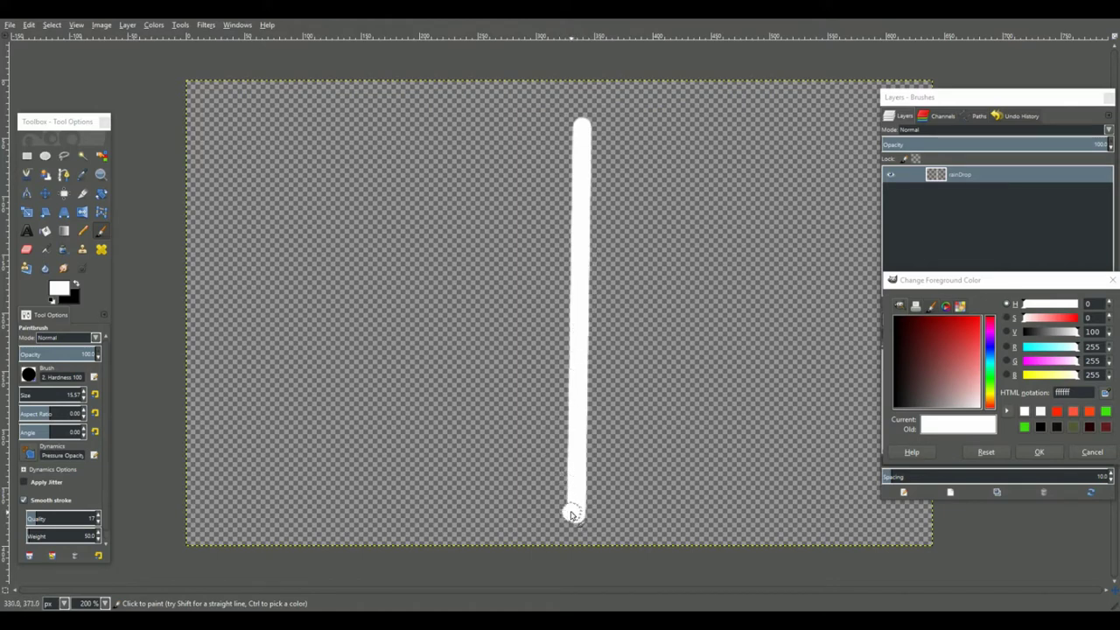
mouse_move(571, 514)
left_mouse_down()
mouse_move(530, 486)
mouse_move(512, 425)
mouse_move(577, 231)
left_mouse_up()
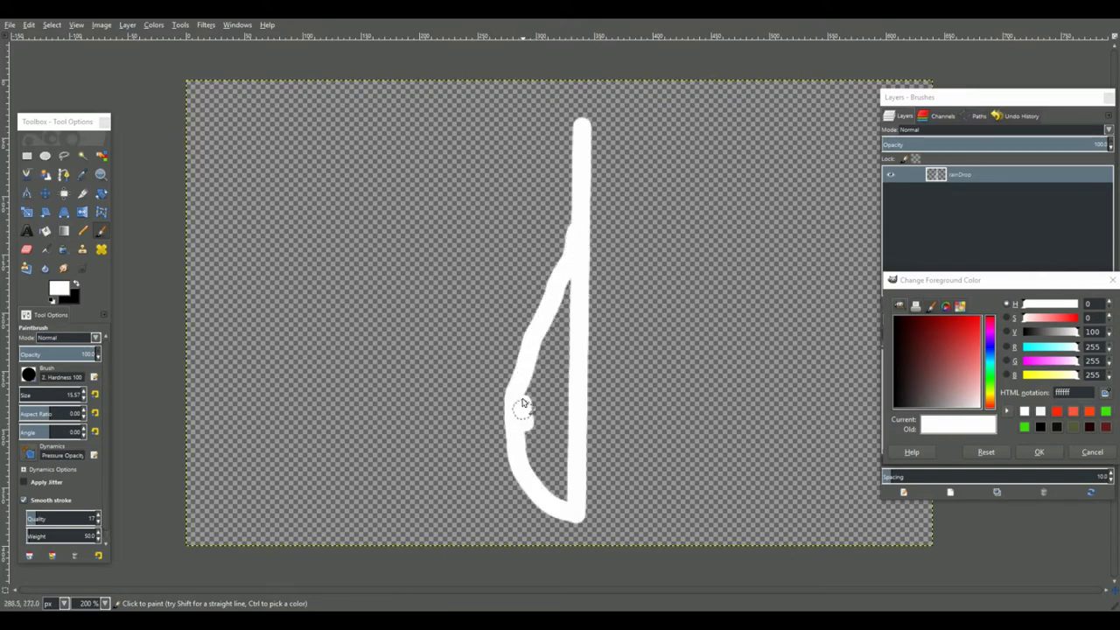
mouse_move(523, 403)
left_mouse_down()
mouse_move(539, 468)
mouse_move(530, 438)
mouse_move(567, 496)
mouse_move(555, 437)
mouse_move(570, 283)
mouse_move(562, 393)
mouse_move(577, 376)
mouse_move(528, 411)
mouse_move(519, 367)
mouse_move(569, 242)
left_mouse_up()
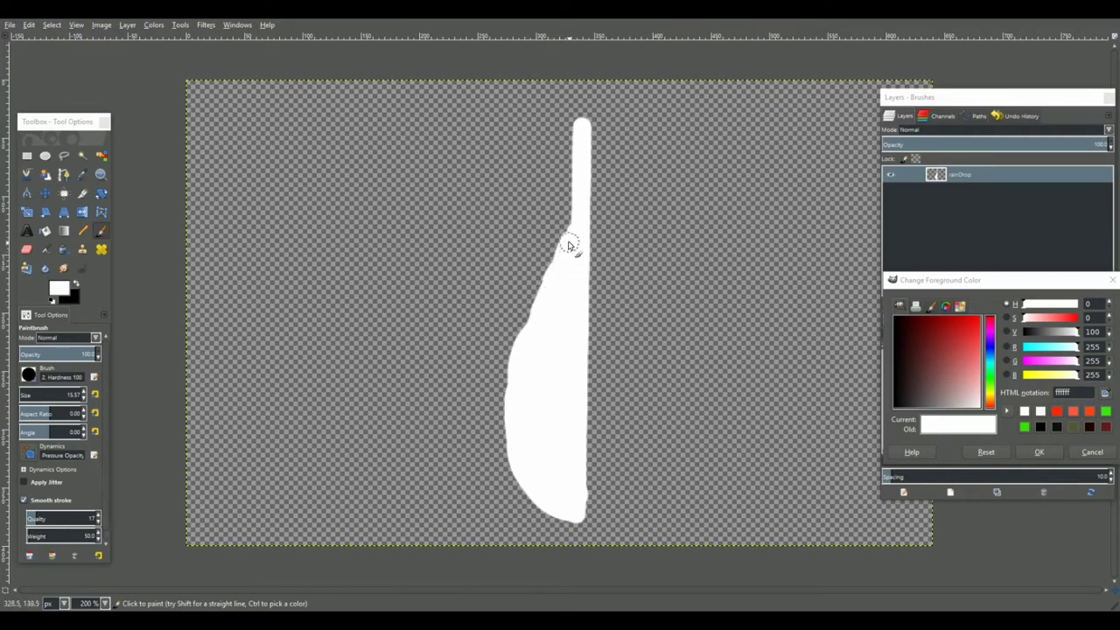
Add straight white strokes along the raindrop's left edge and widen its neck
left_click(524, 341, "shift")
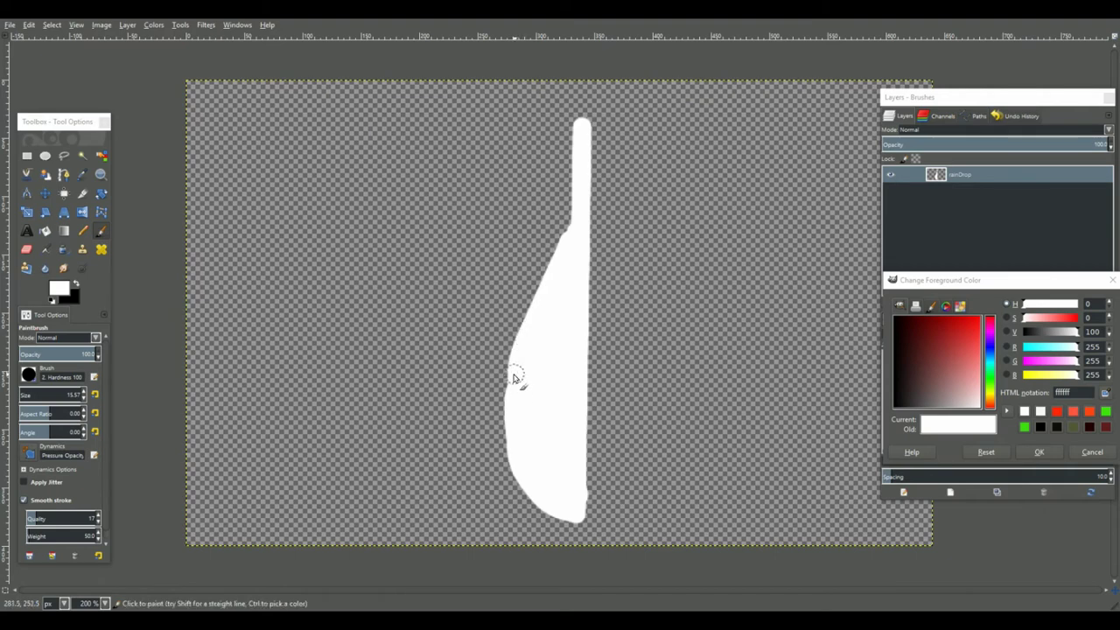
left_click(565, 253)
left_click(575, 188, "shift")
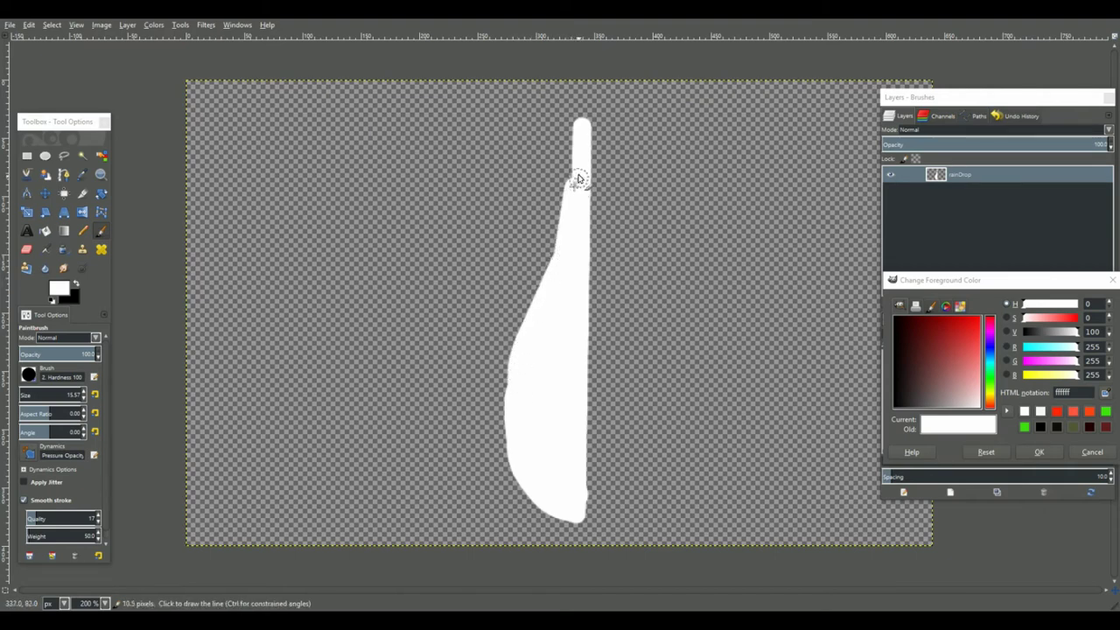
left_click(575, 128, "shift")
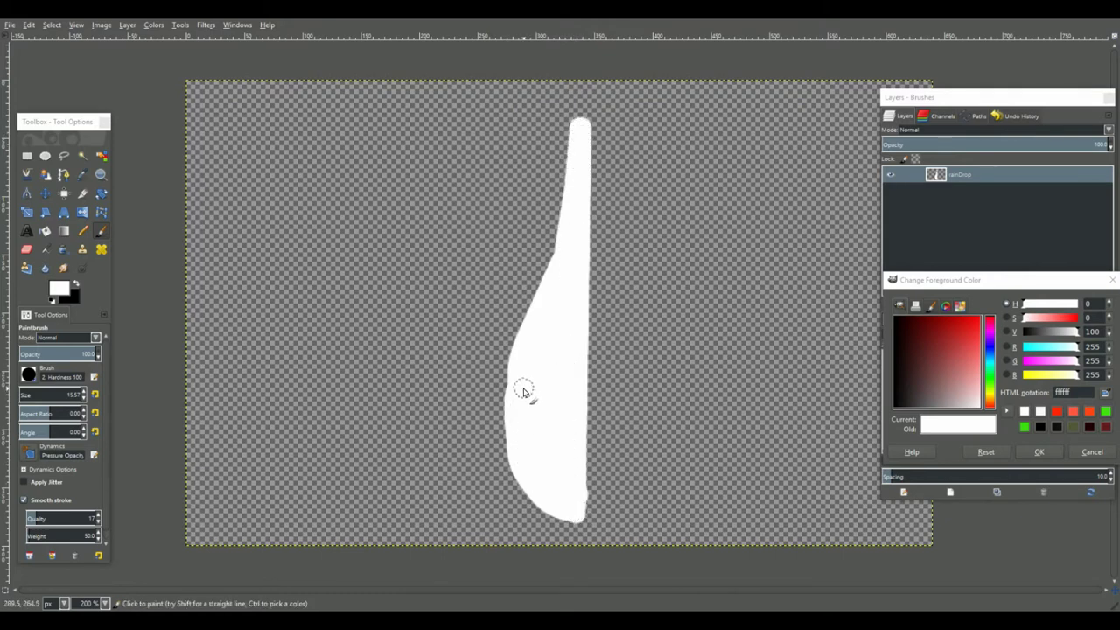
Export the image as rainWhite2.png in particles/sprites, accepting the PNG options
key("ctrl+shift+e")
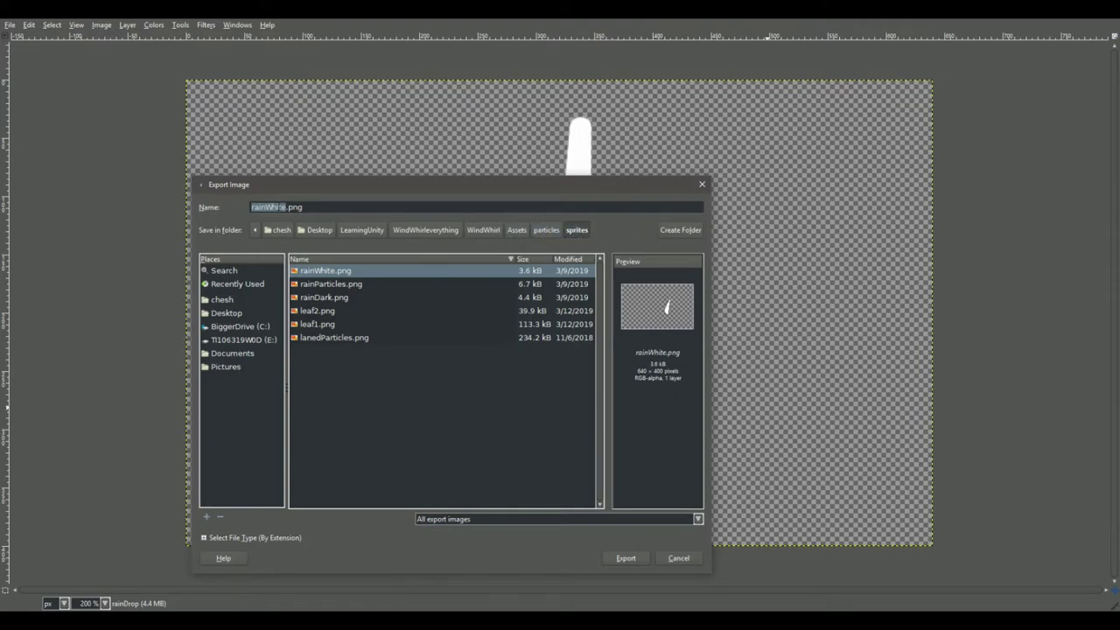
left_click(288, 207)
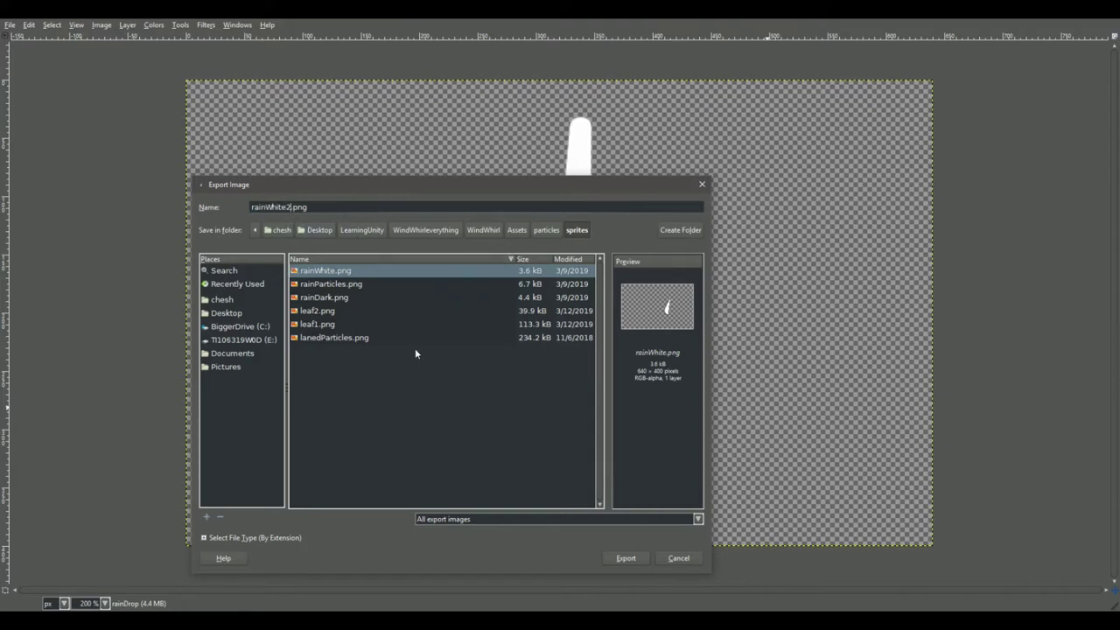
left_click(624, 557)
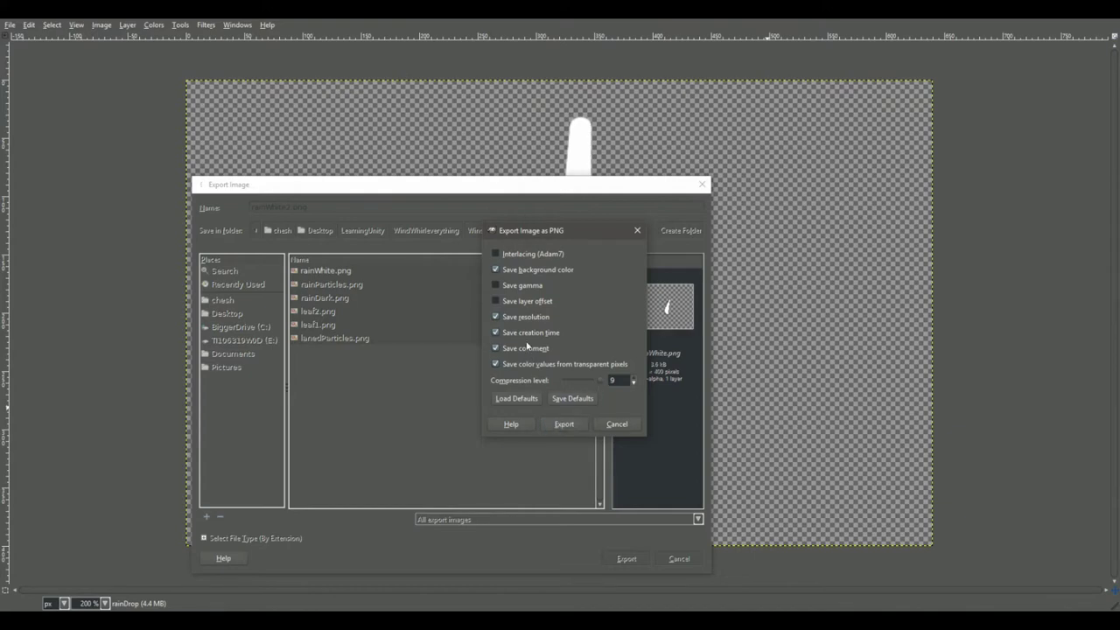
left_click(565, 424)
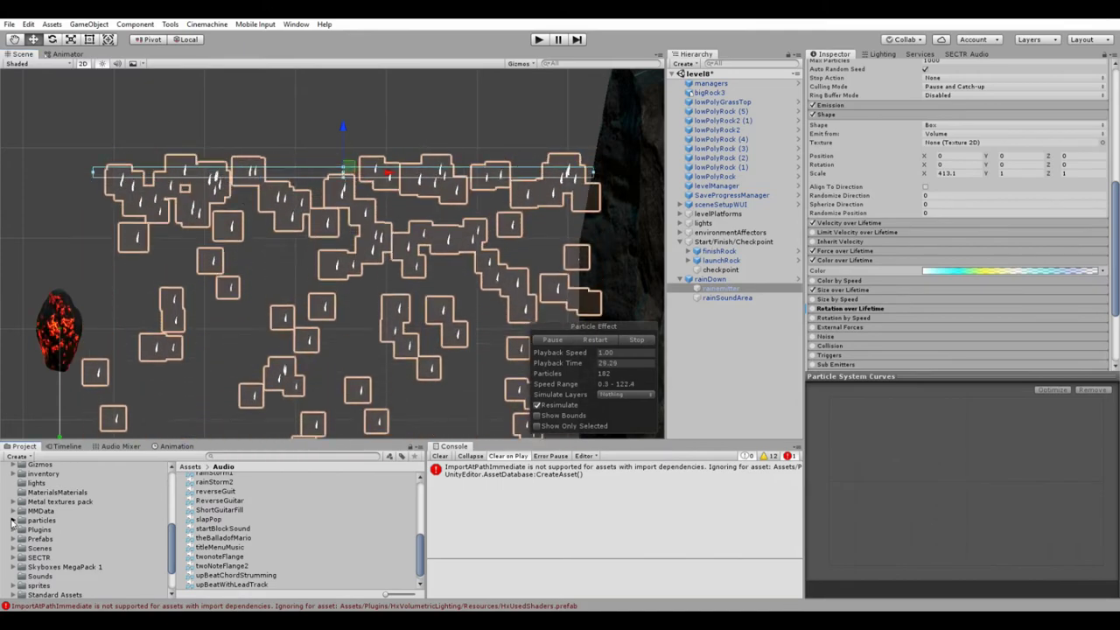
Select rainWhite2 under particles > sprites and check it in the Sprite Editor
left_click(15, 520)
left_click(46, 539)
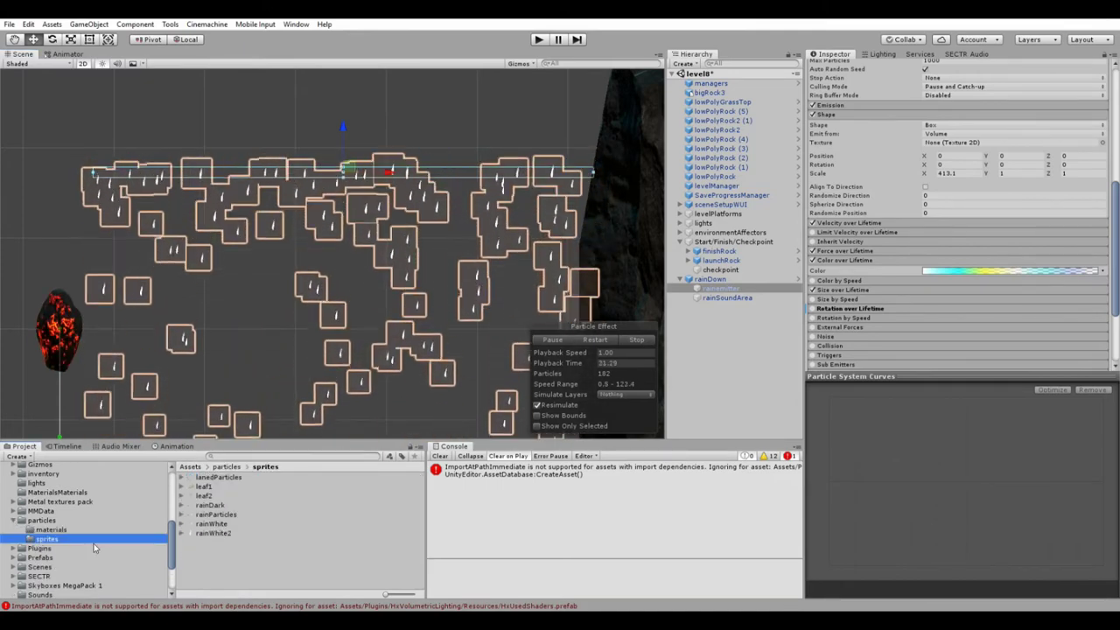
left_click(202, 535)
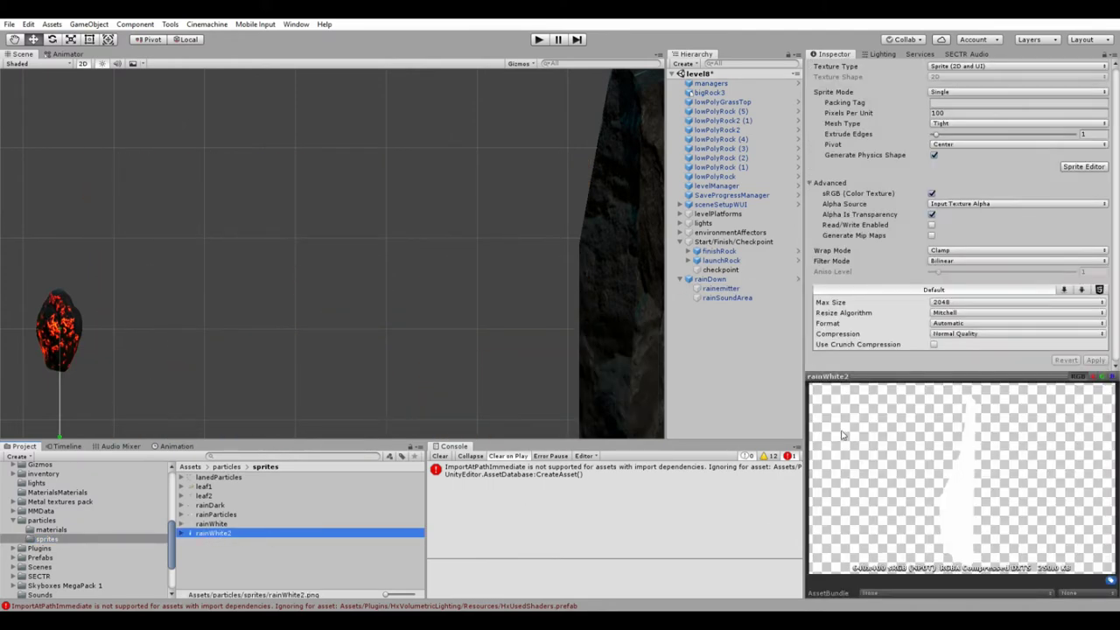
left_click(1077, 167)
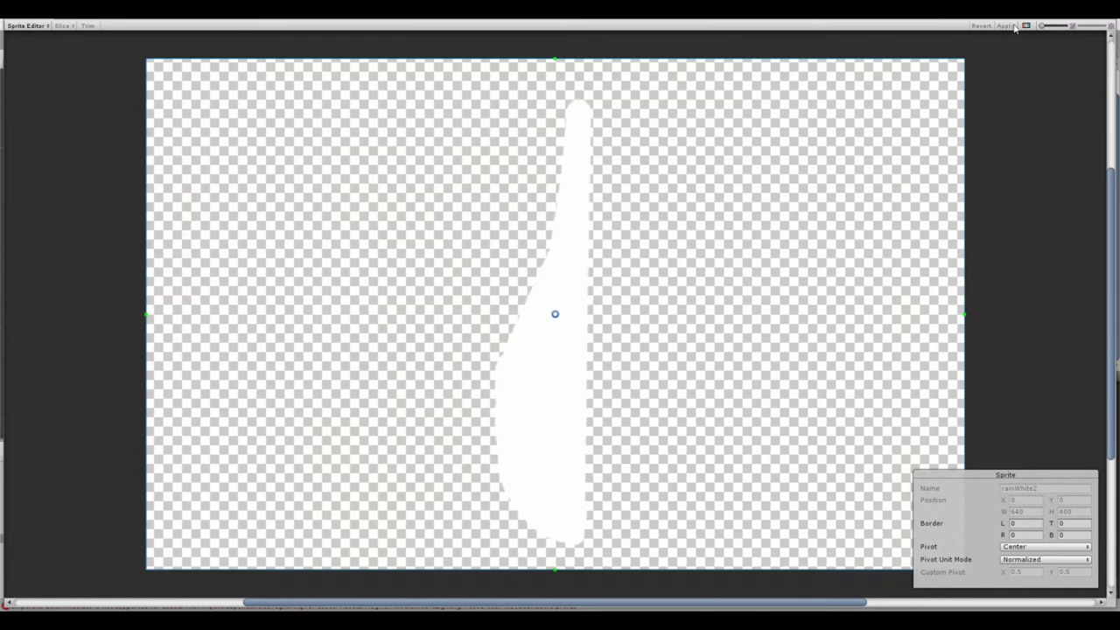
left_click(1090, 31)
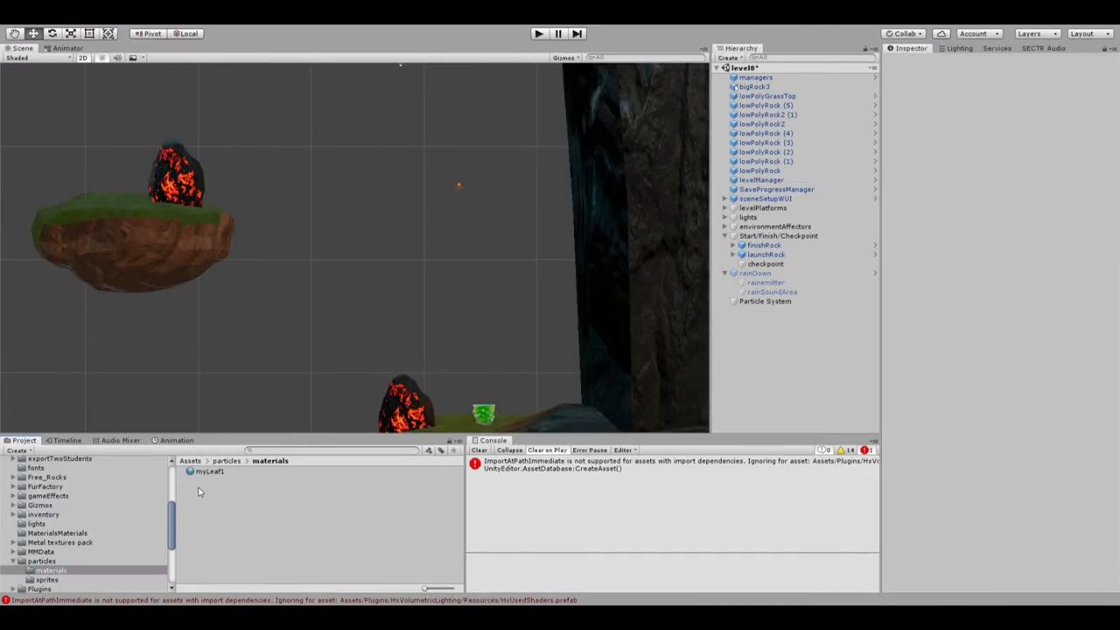
Create a new material named raindrops2 in the particles materials folder
right_click(199, 493)
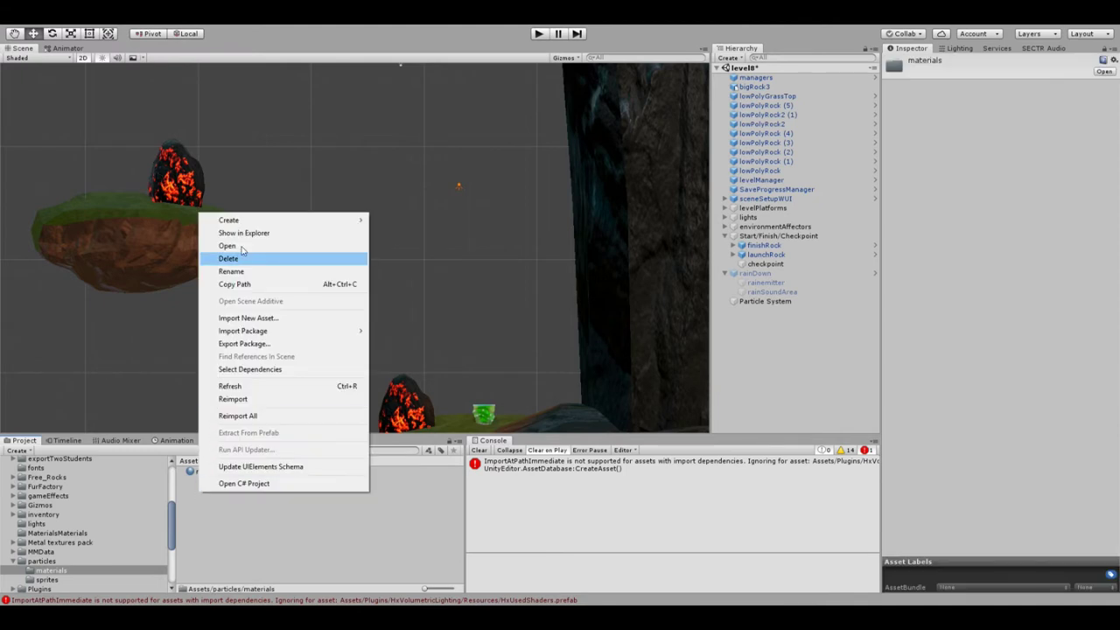
mouse_move(261, 220)
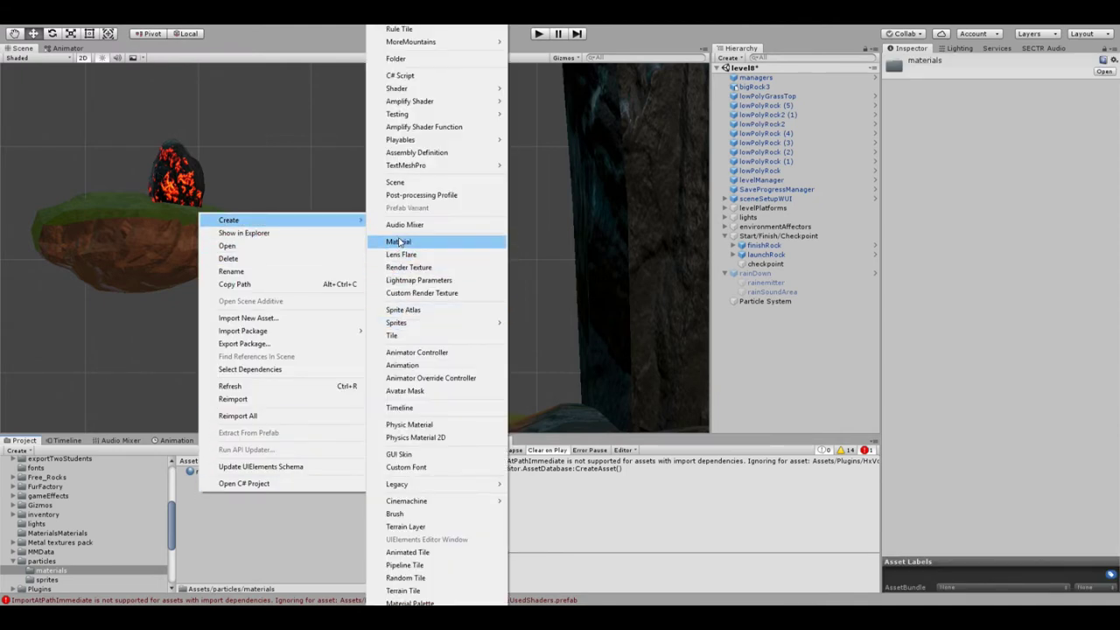
left_click(400, 242)
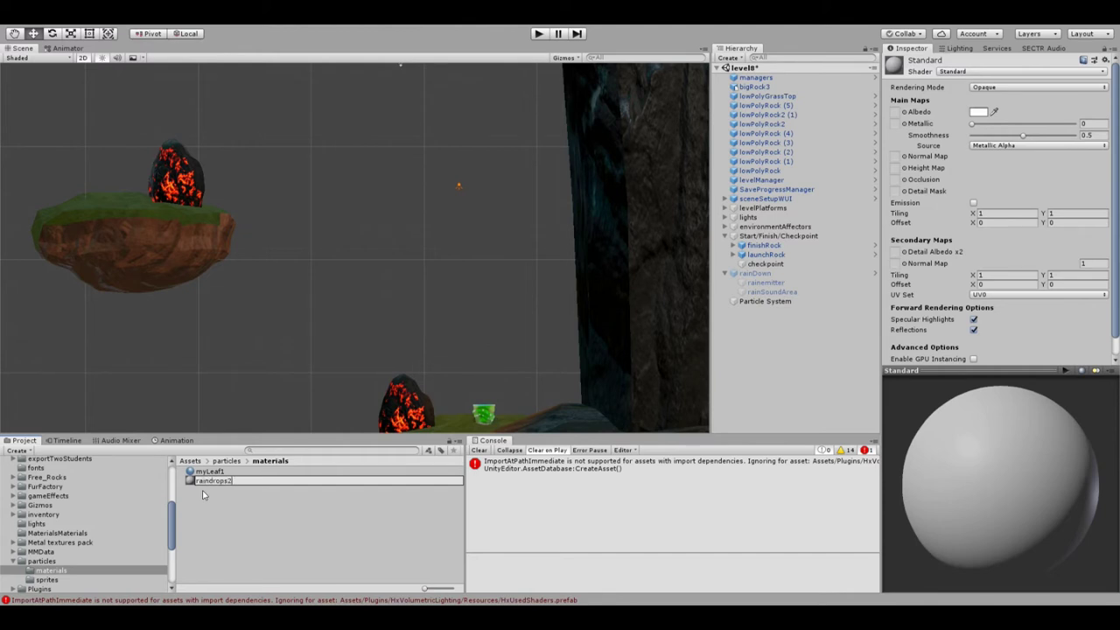
type("raindrops2")
key("Return")
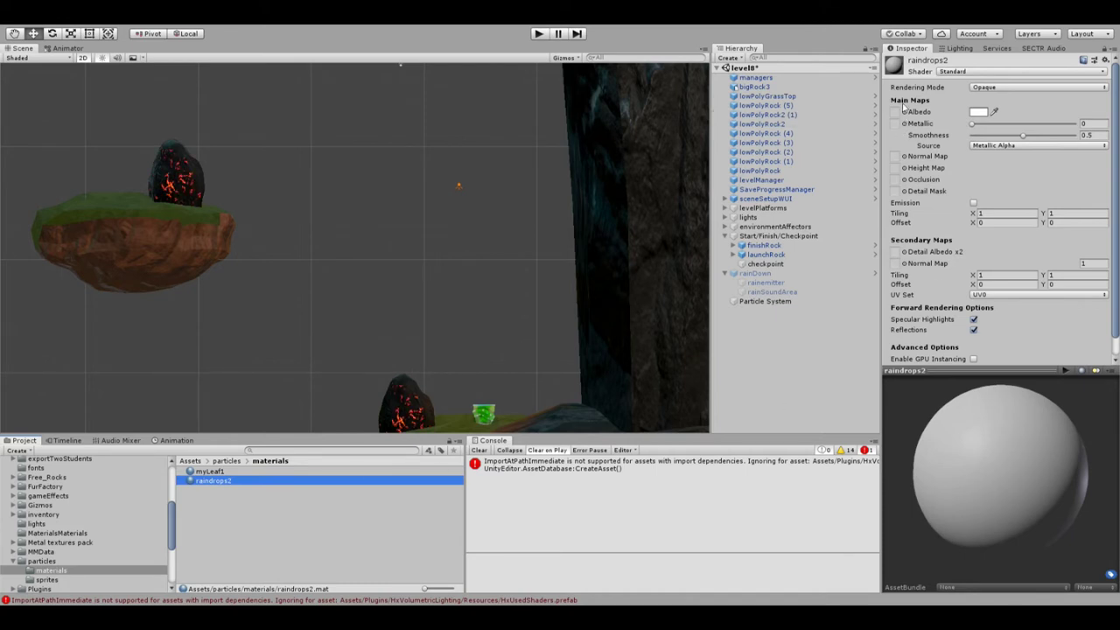
Give raindrops2 the rainWhite2 albedo texture, enable Emission, and set Rendering Mode to Cutout
left_click(45, 580)
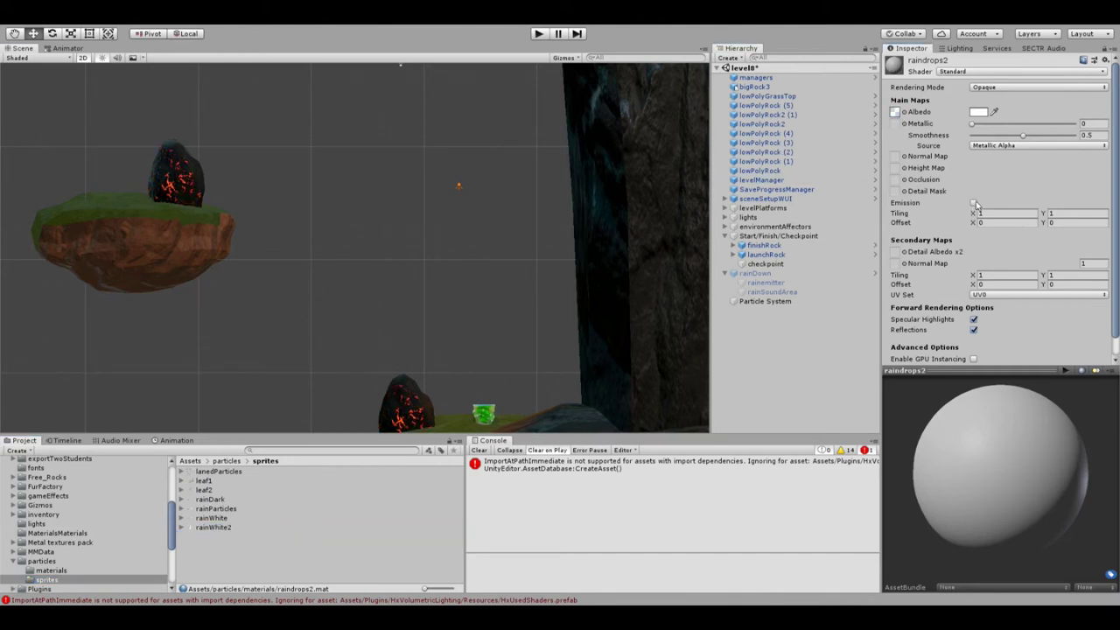
left_click(974, 203)
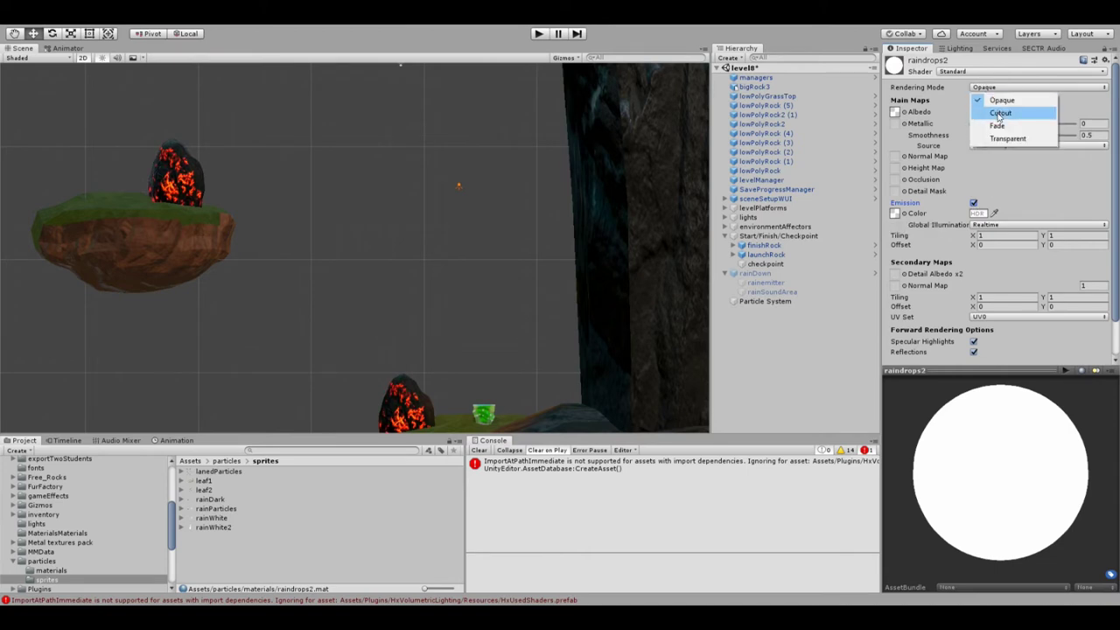
left_click(998, 114)
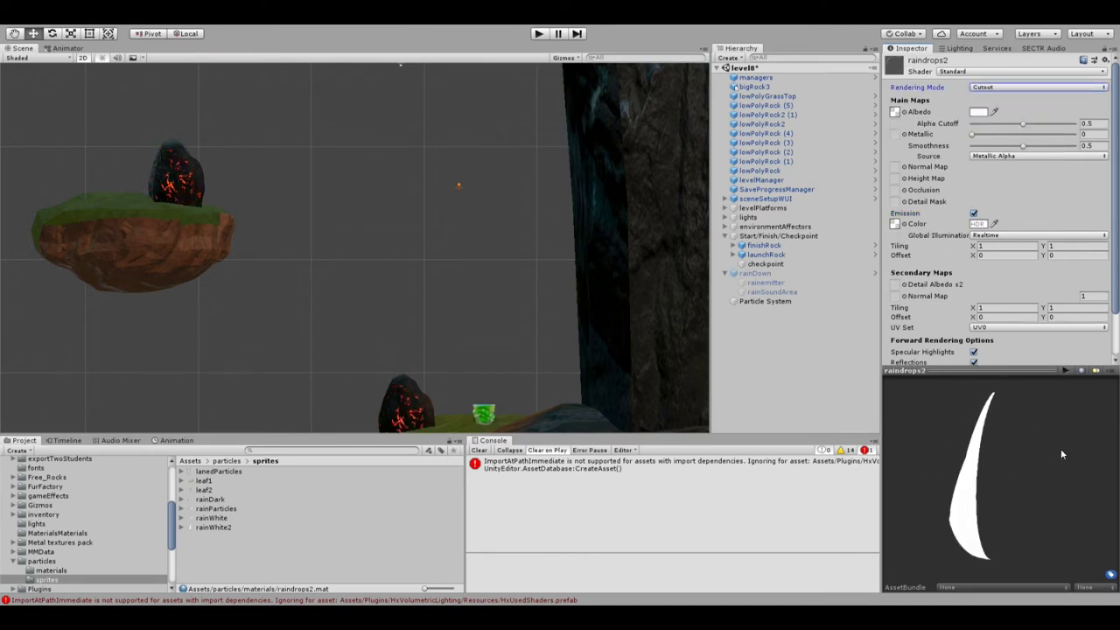
left_click_drag(1060, 454, 1096, 408)
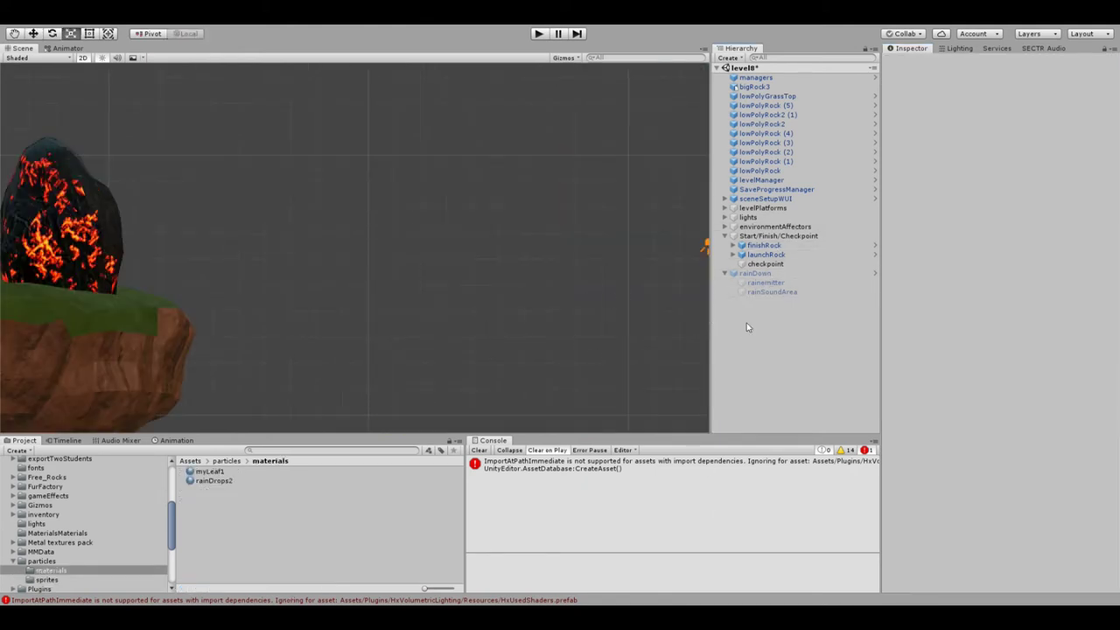
Add a new Particle System to the level from Effects in the Hierarchy
right_click(751, 319)
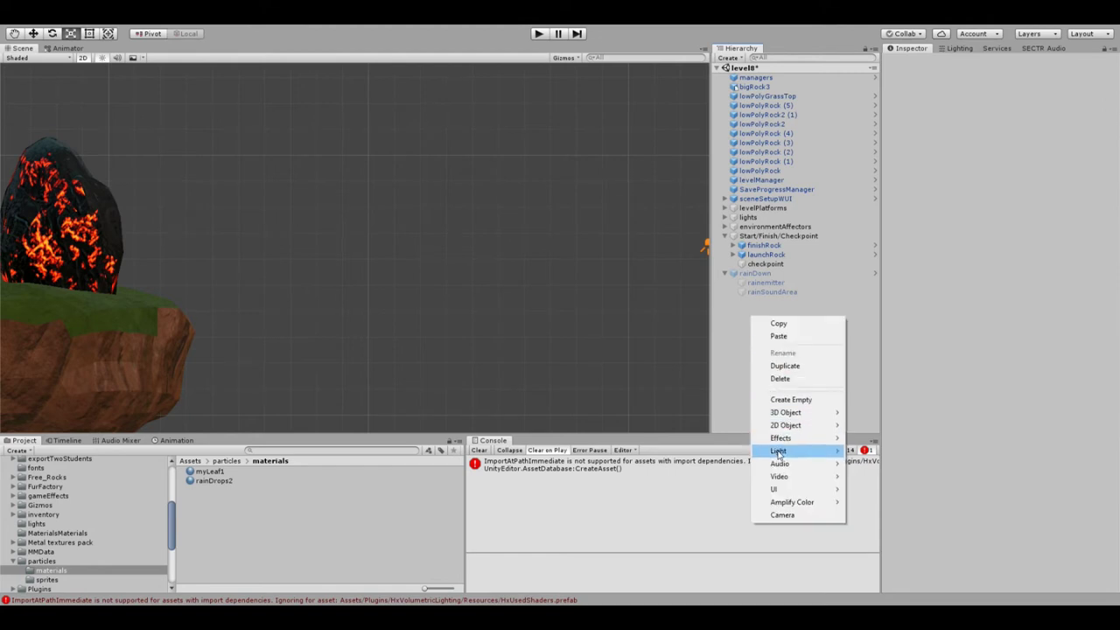
mouse_move(781, 439)
left_click(877, 439)
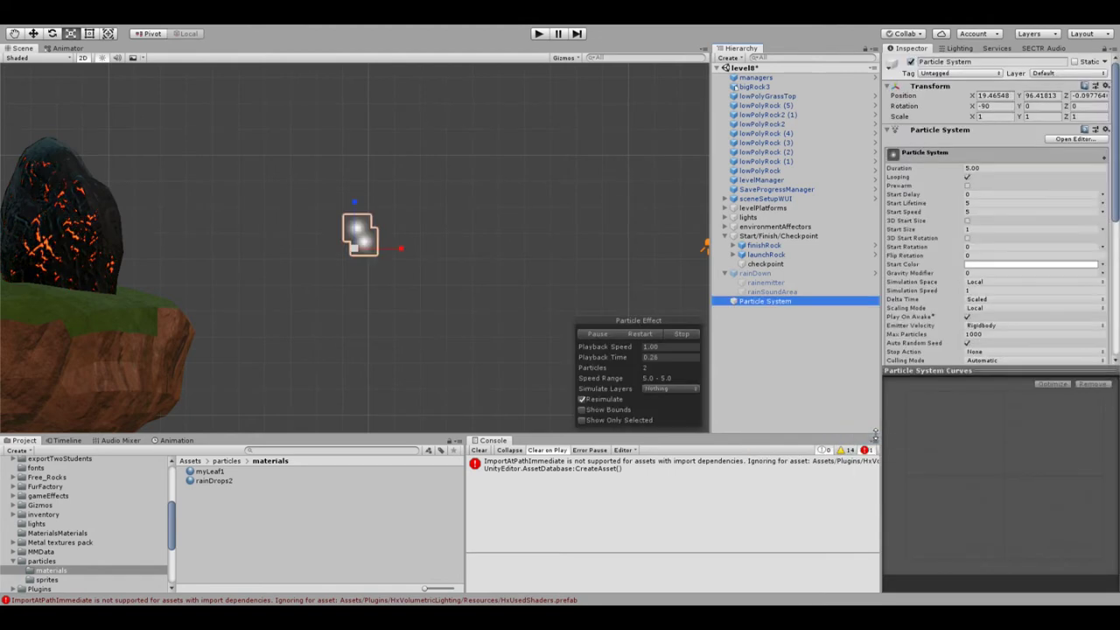
Assign the rainDrops2 material to the Particle System's Renderer Material slot
scroll(972, 269, "down", 6)
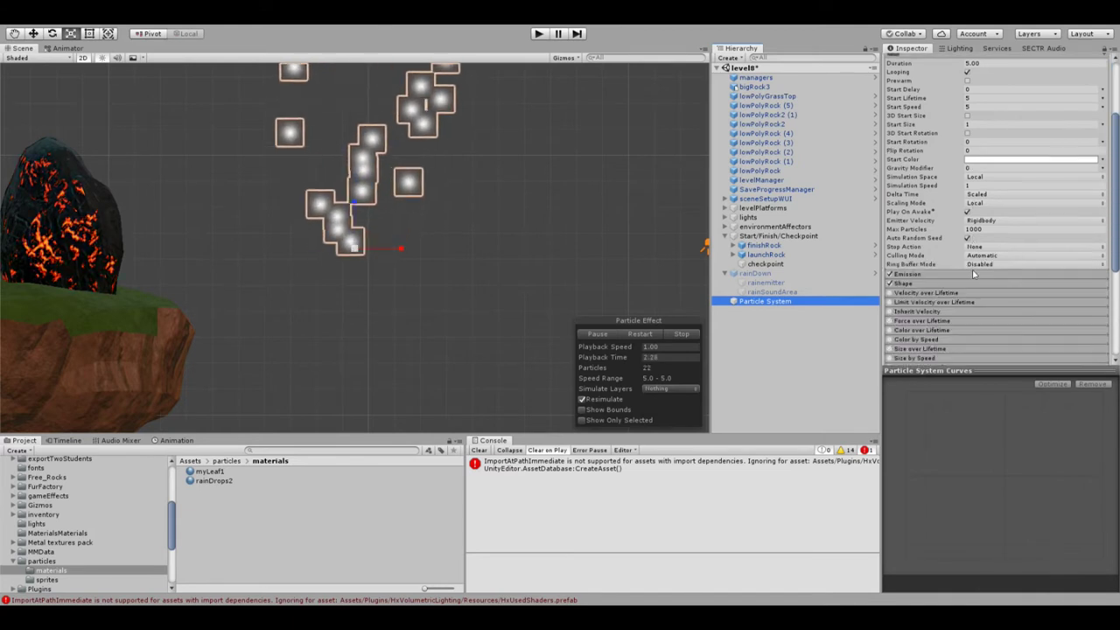
left_click(906, 296)
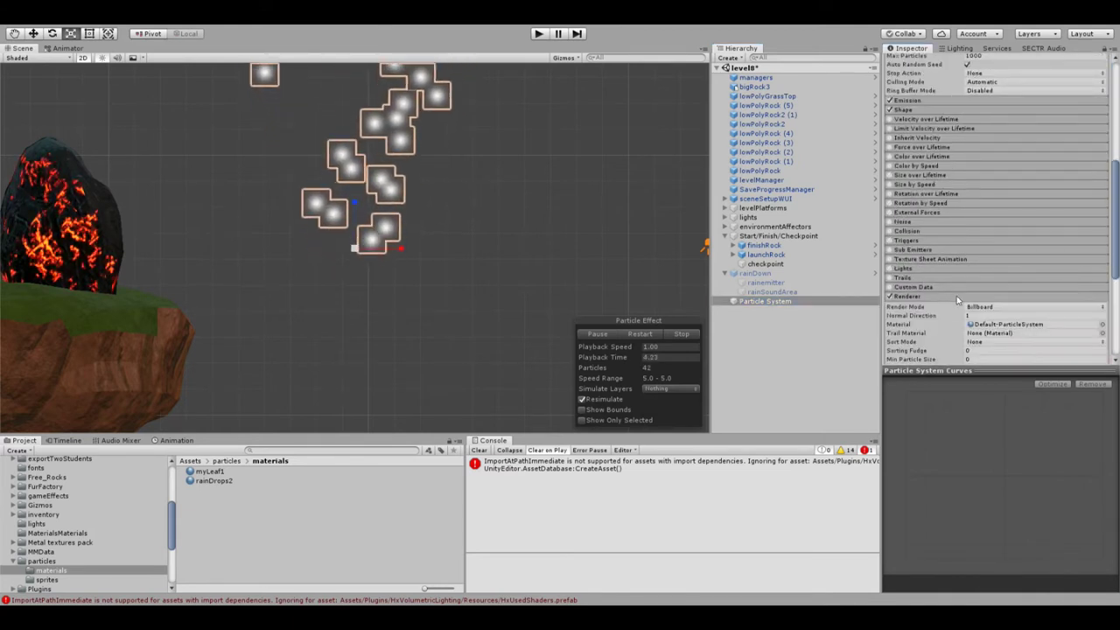
scroll(956, 296, "down", 3)
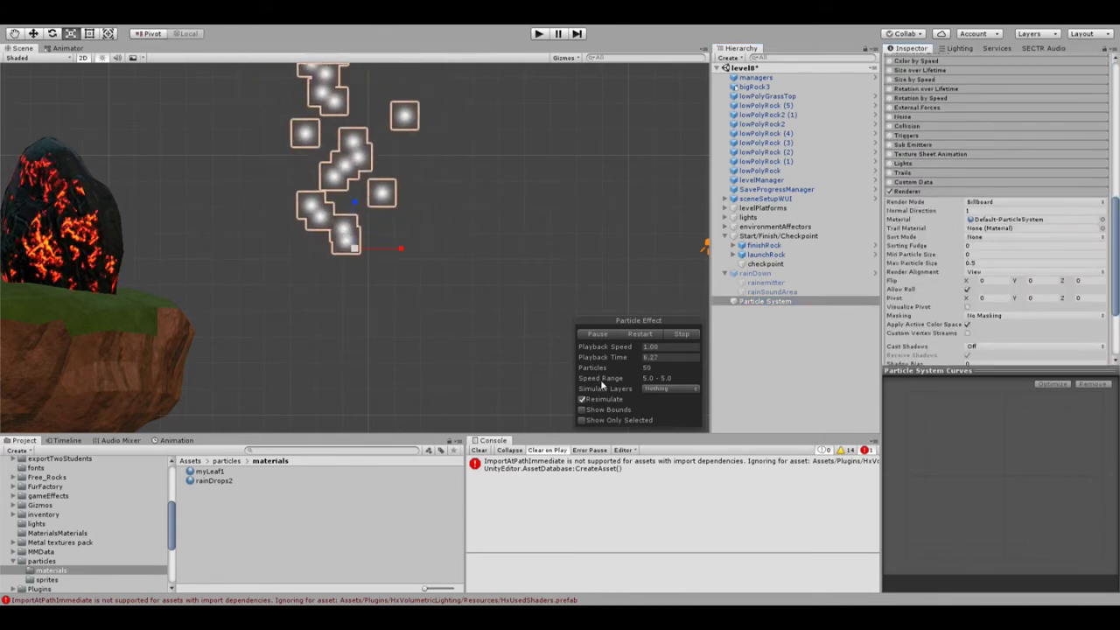
left_click(212, 482)
left_click_drag(213, 482, 1006, 221)
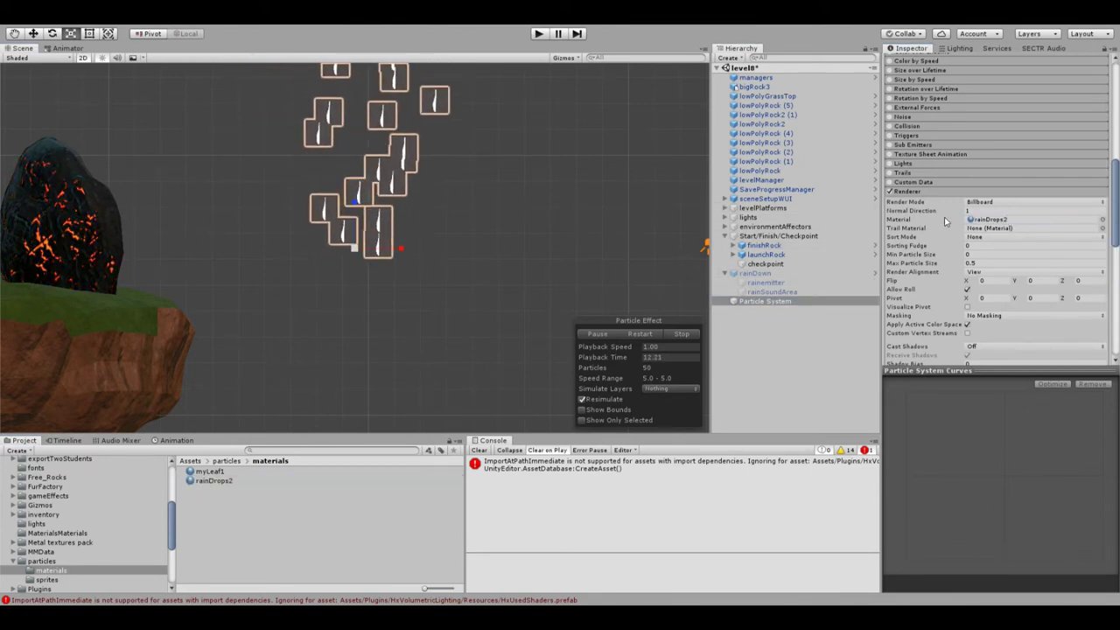
scroll(945, 228, "up", 4)
Make the emitter a Box shape and widen it to 25.63 along X
left_click(951, 263)
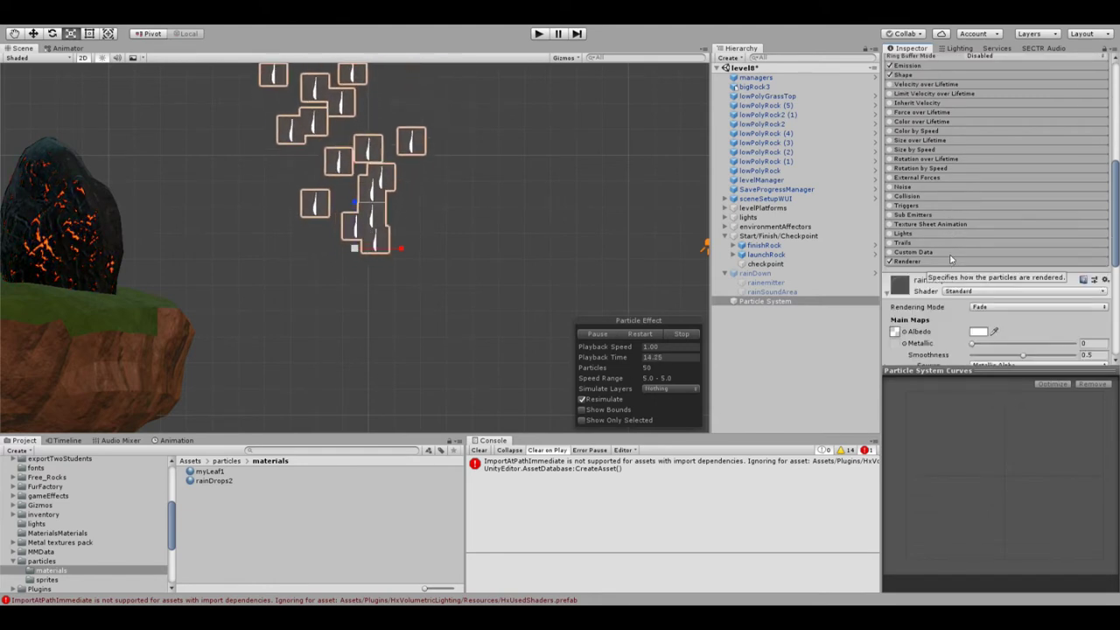
scroll(945, 227, "up", 5)
left_click(933, 215)
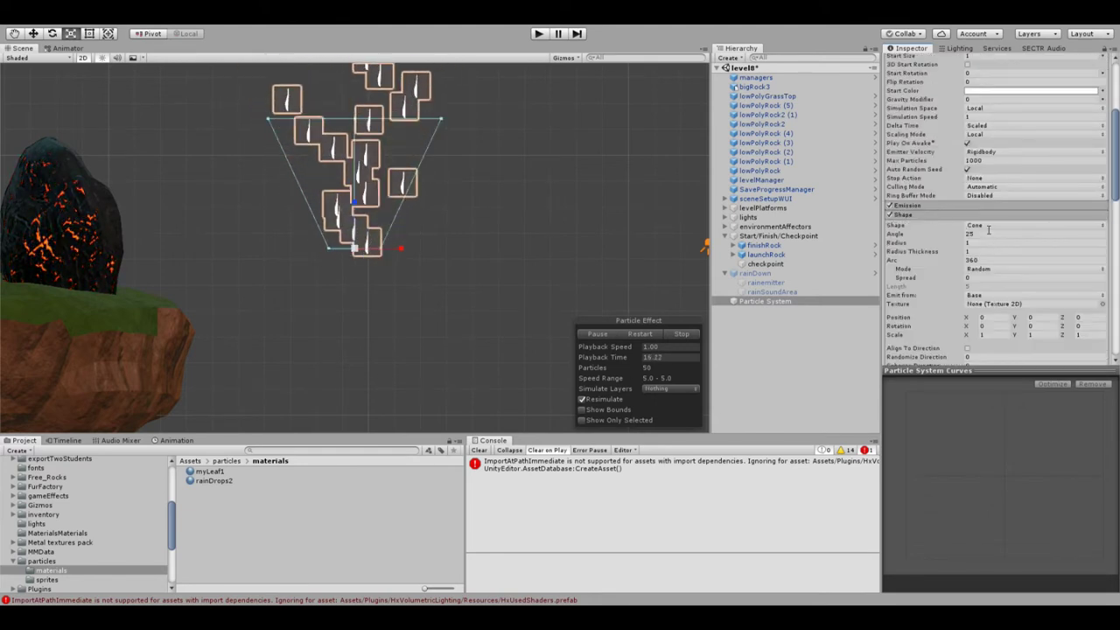
left_click(989, 226)
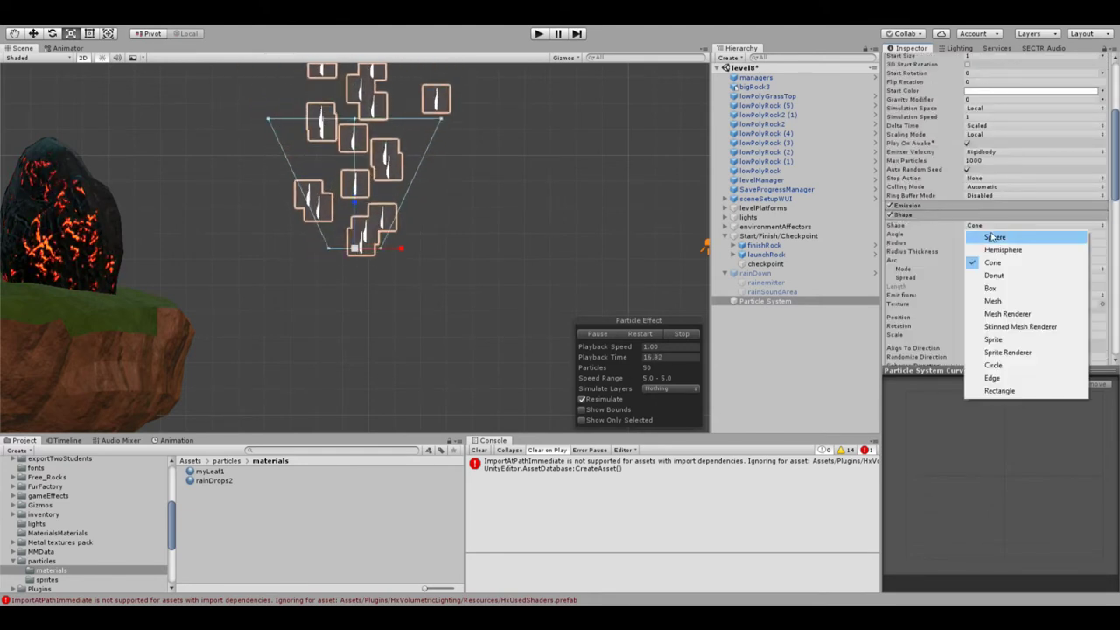
left_click(991, 289)
left_click_drag(966, 274, 326, 237)
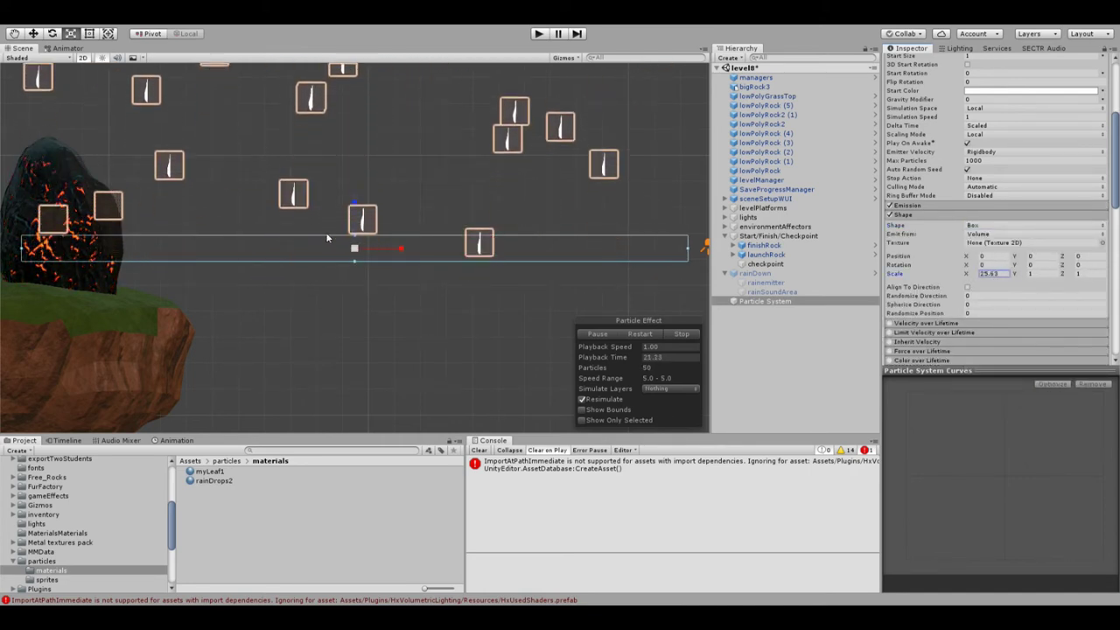
scroll(306, 175, "down", 5)
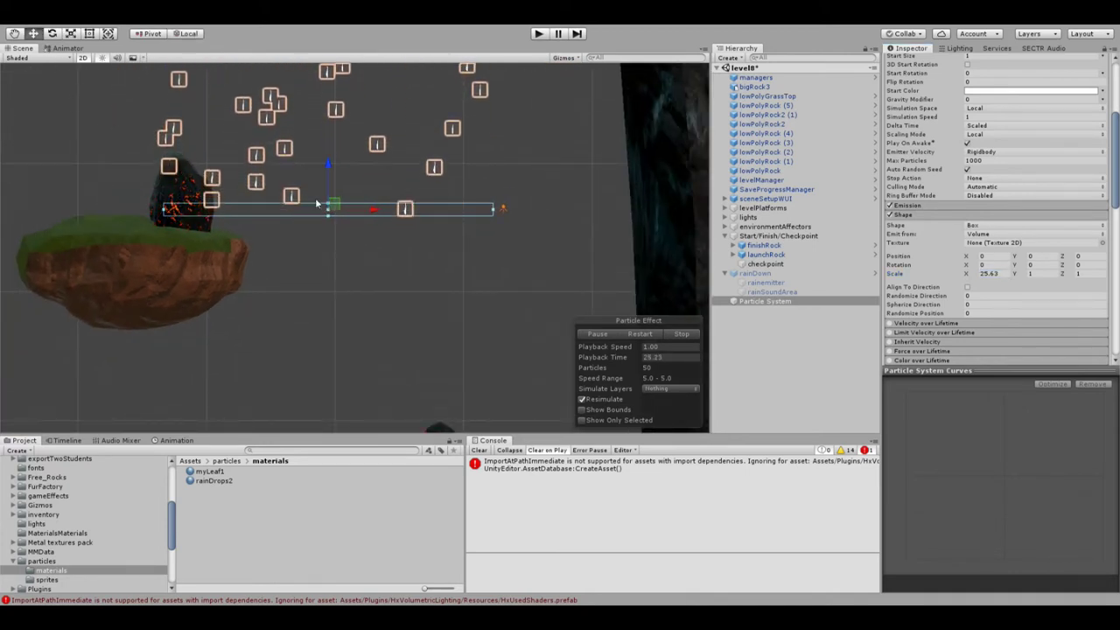
Drag the emitter box to the right and recentre the Scene view on it
left_click_drag(375, 208, 445, 231)
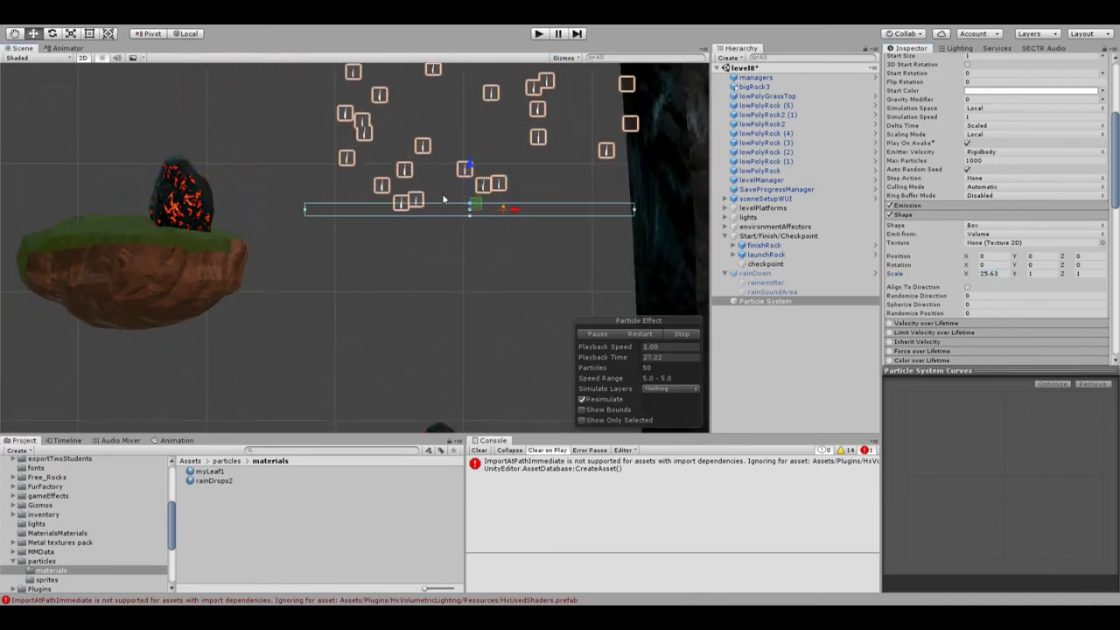
scroll(444, 199, "up", 3)
middle_click_drag(410, 178, 300, 156)
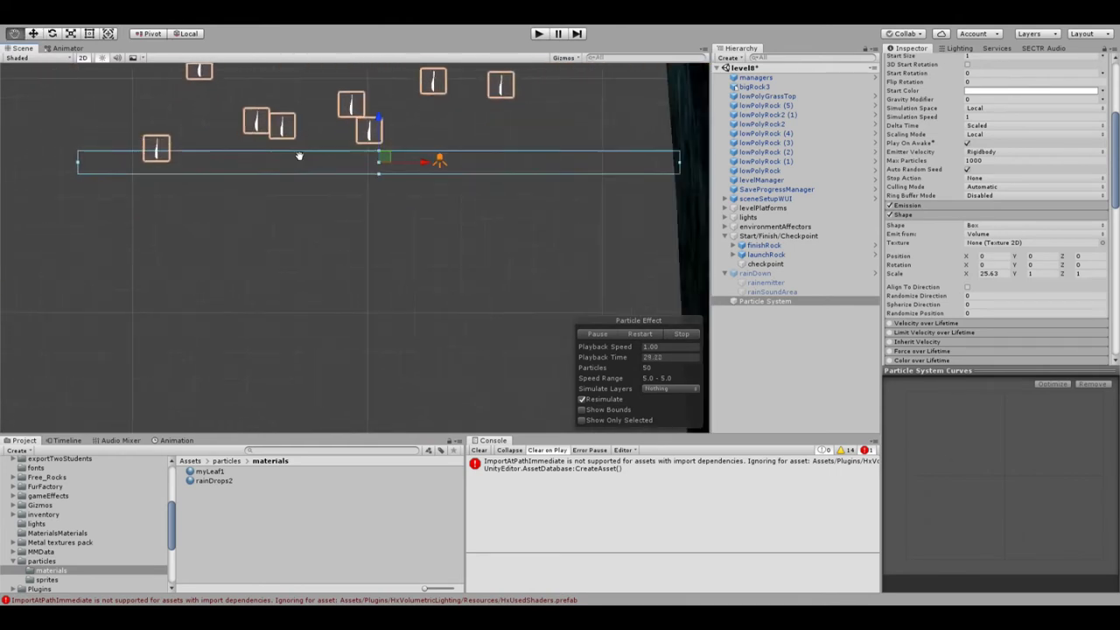
scroll(282, 141, "down", 4)
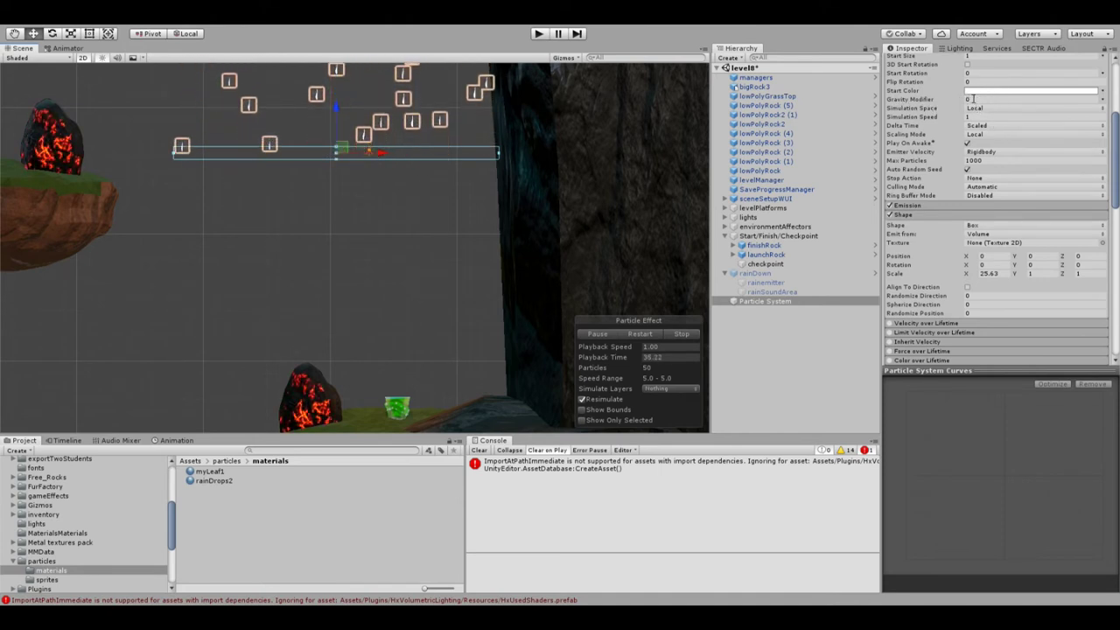
Set the Particle System's Gravity Modifier to 7
left_click(971, 99)
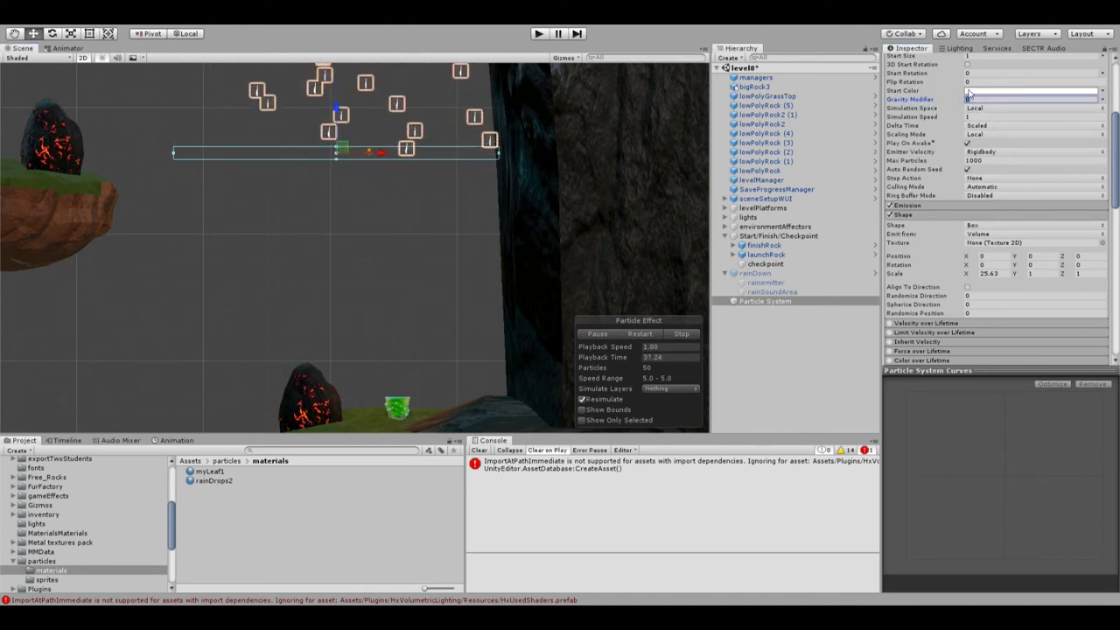
type("1")
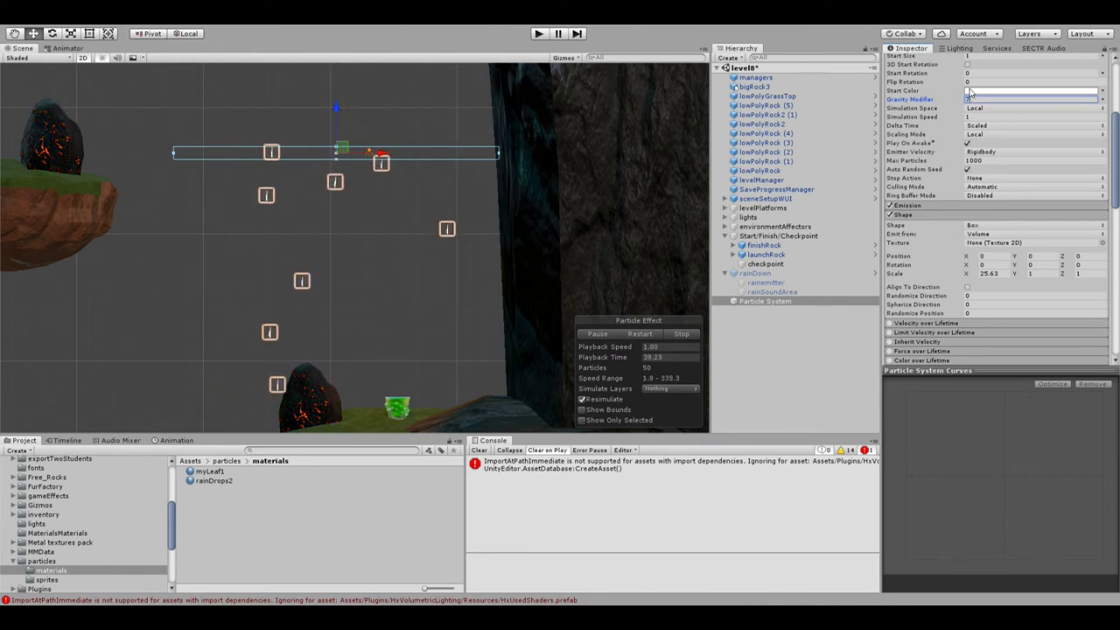
scroll(383, 248, "up", 2)
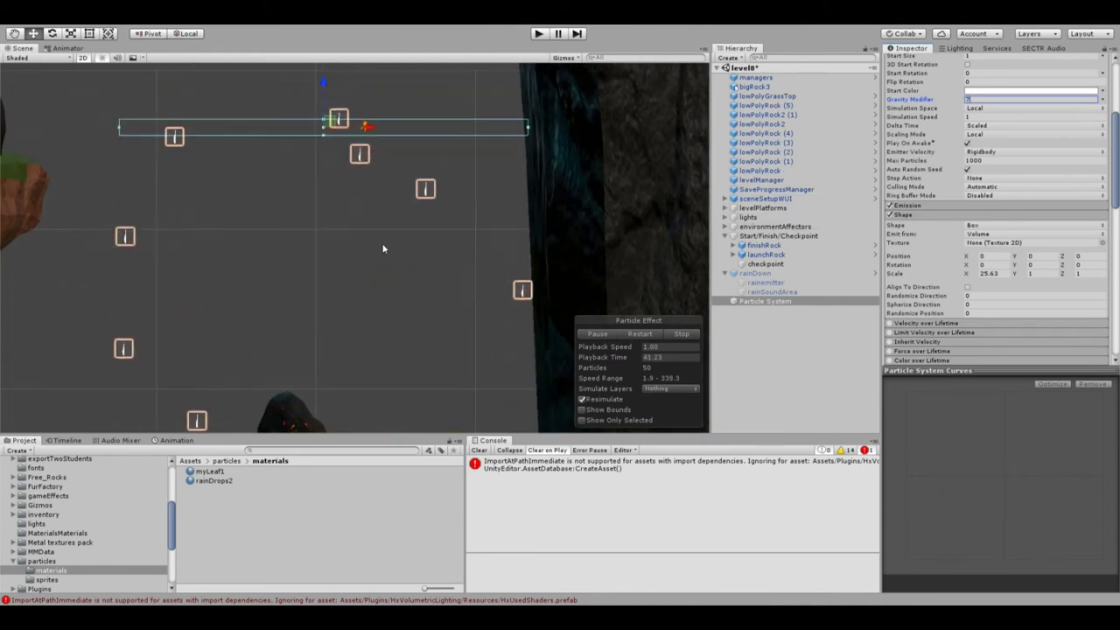
scroll(382, 242, "down", 2)
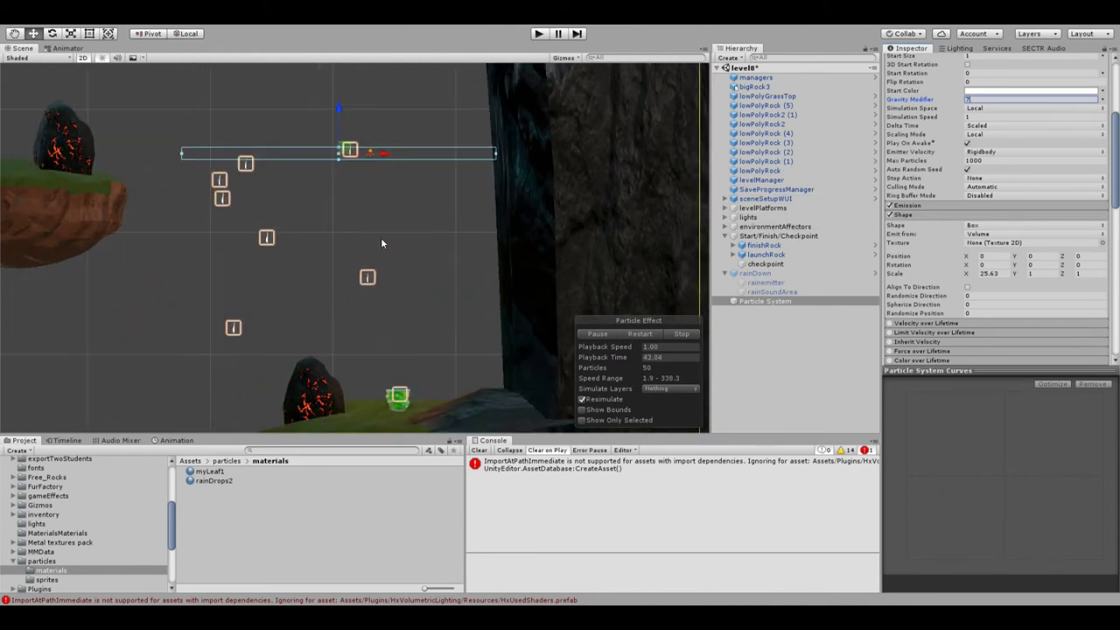
Raise the Emission module's Rate over Time to 90
left_click(933, 213)
left_click(933, 205)
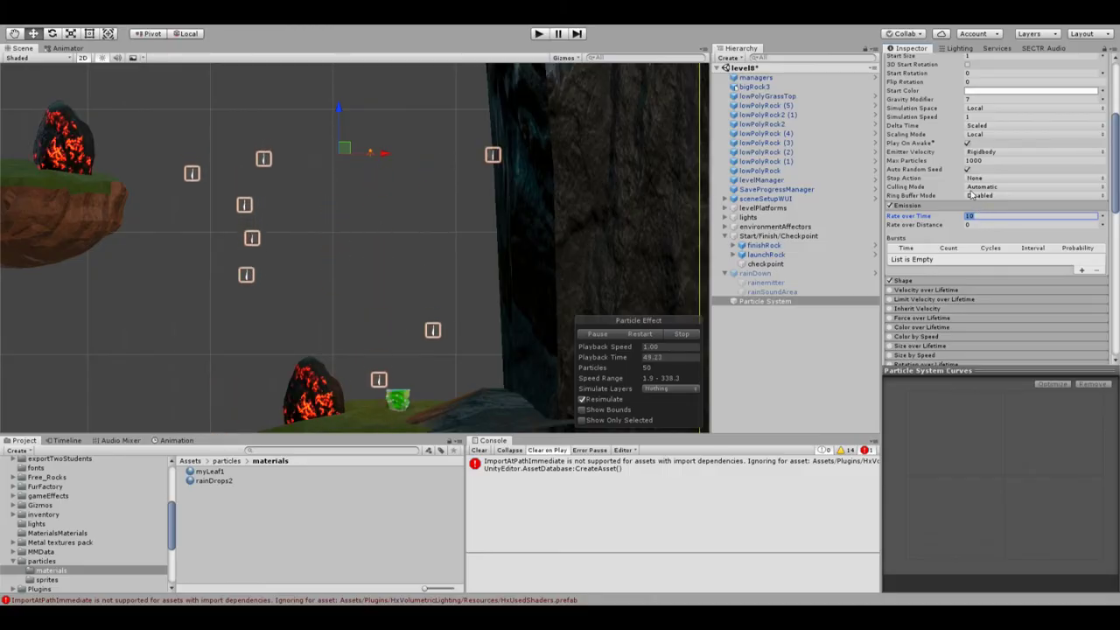
type("0")
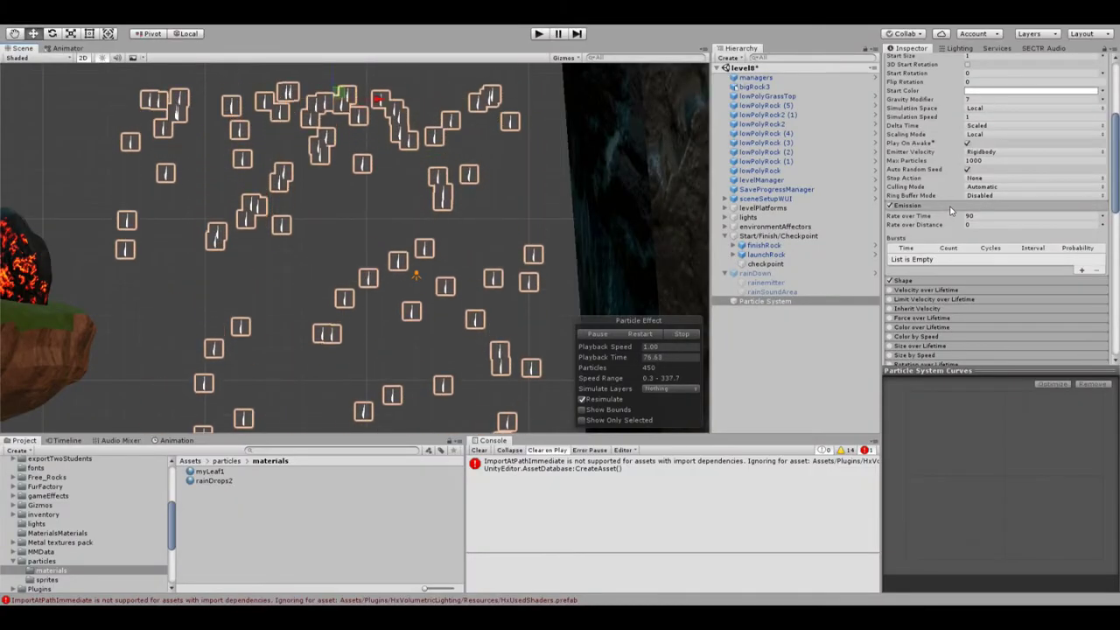
left_click(934, 208)
scroll(936, 215, "up", 3)
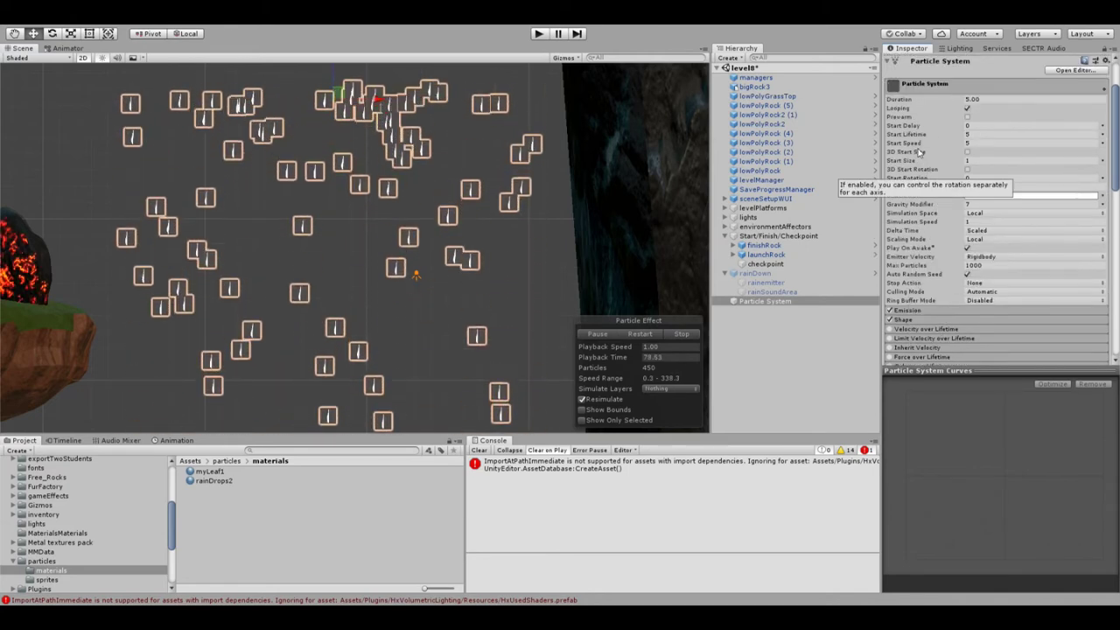
Change the Start Lifetime in the main module from 5 to 1
left_click(977, 134)
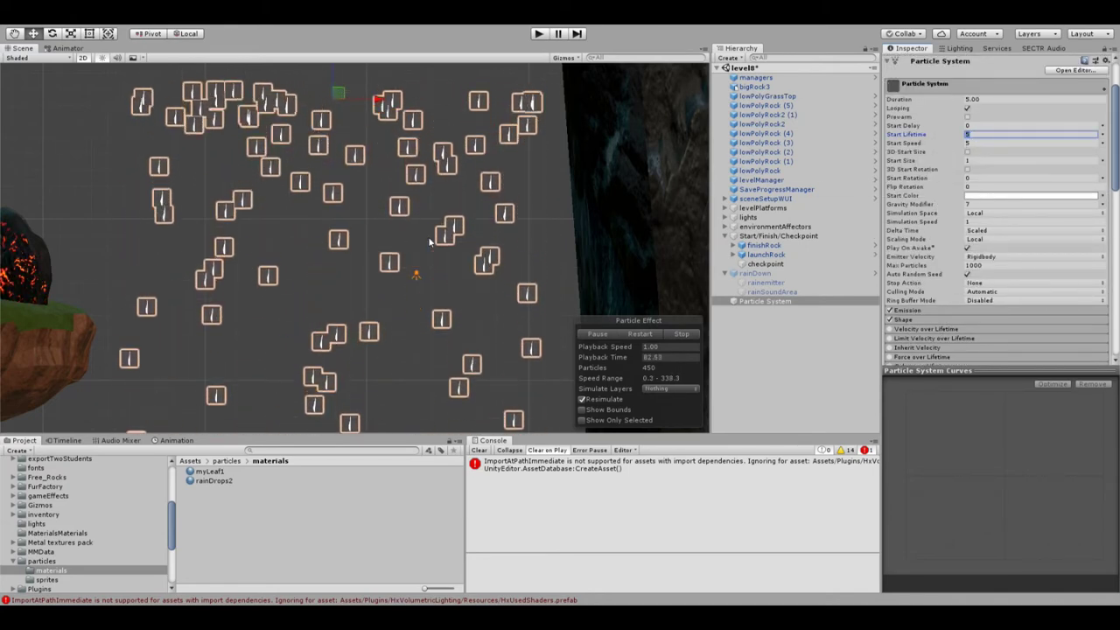
scroll(348, 218, "down", 5)
scroll(346, 247, "down", 8)
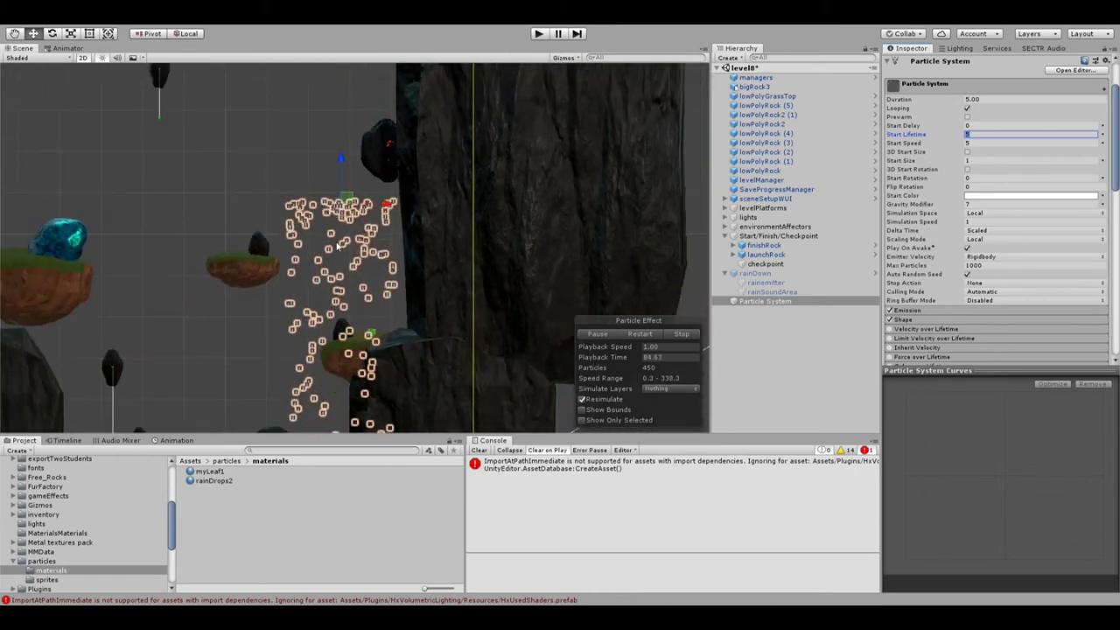
scroll(308, 387, "down", 3)
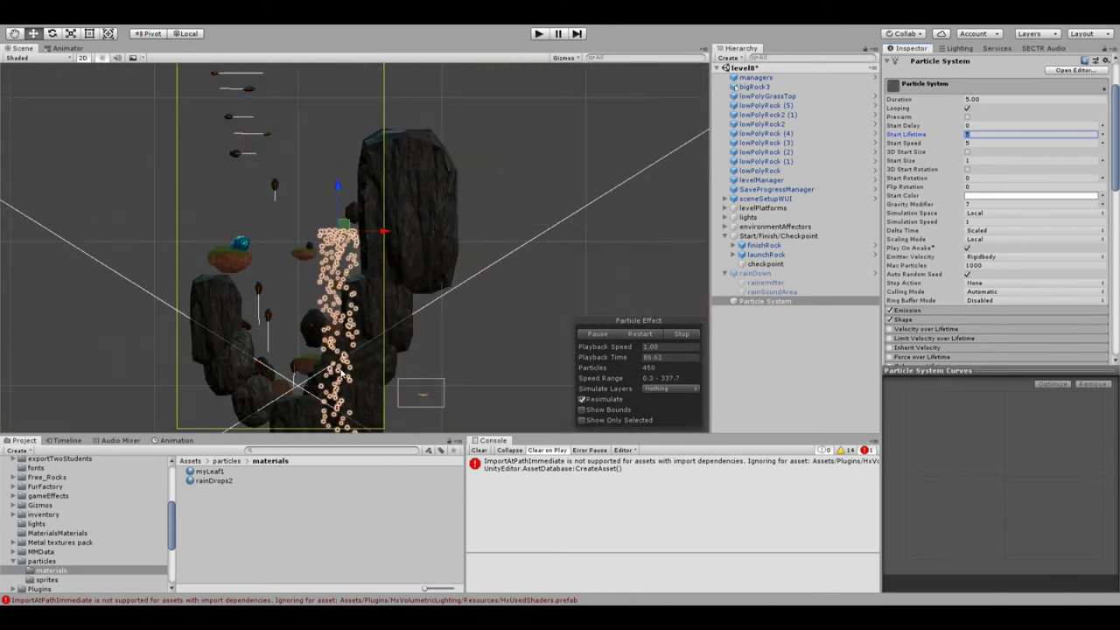
scroll(341, 372, "down", 5)
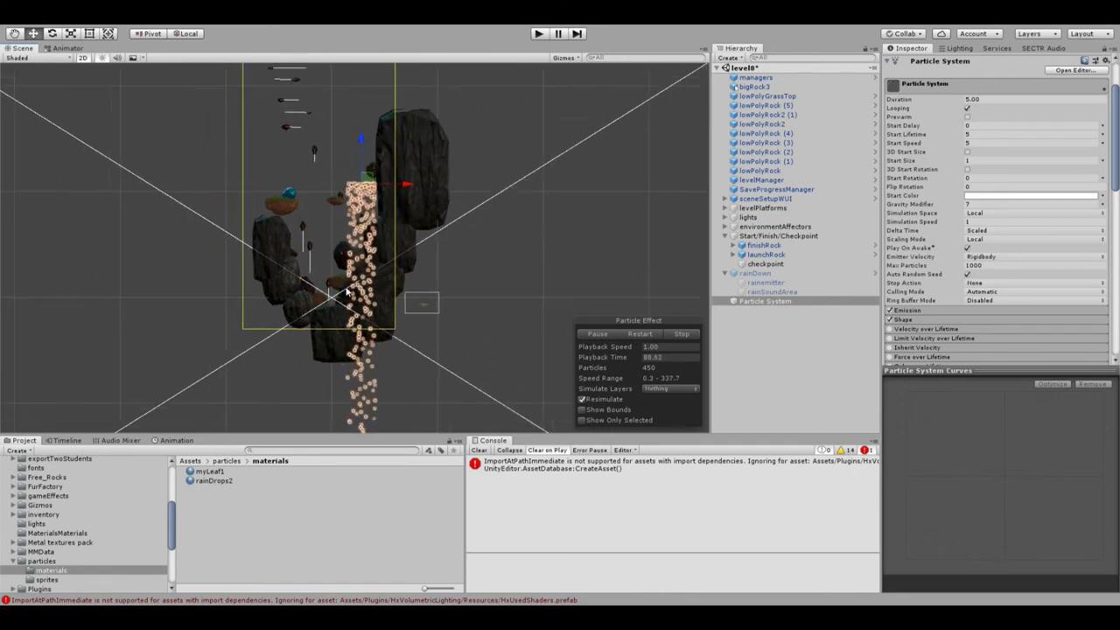
scroll(347, 293, "down", 2)
scroll(343, 245, "up", 8)
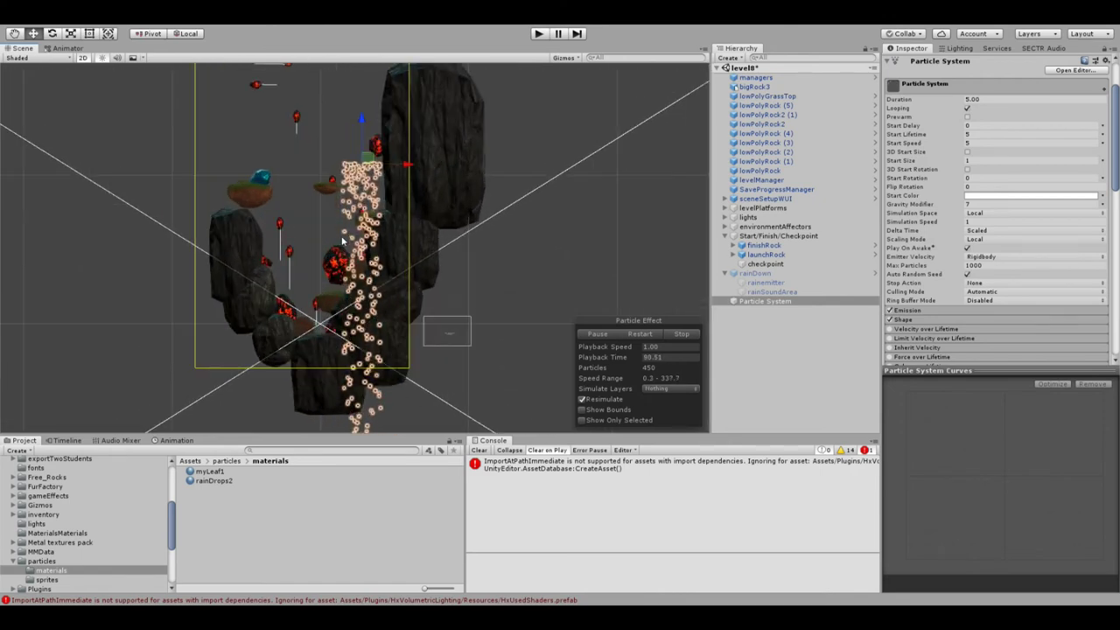
scroll(343, 241, "up", 2)
left_click(976, 134)
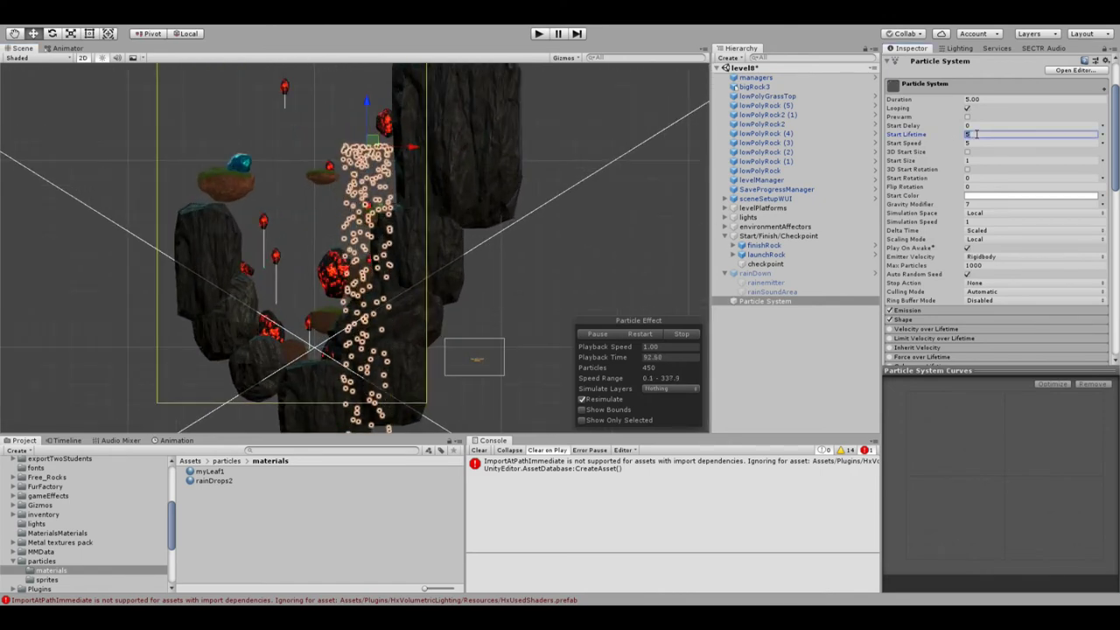
type("2")
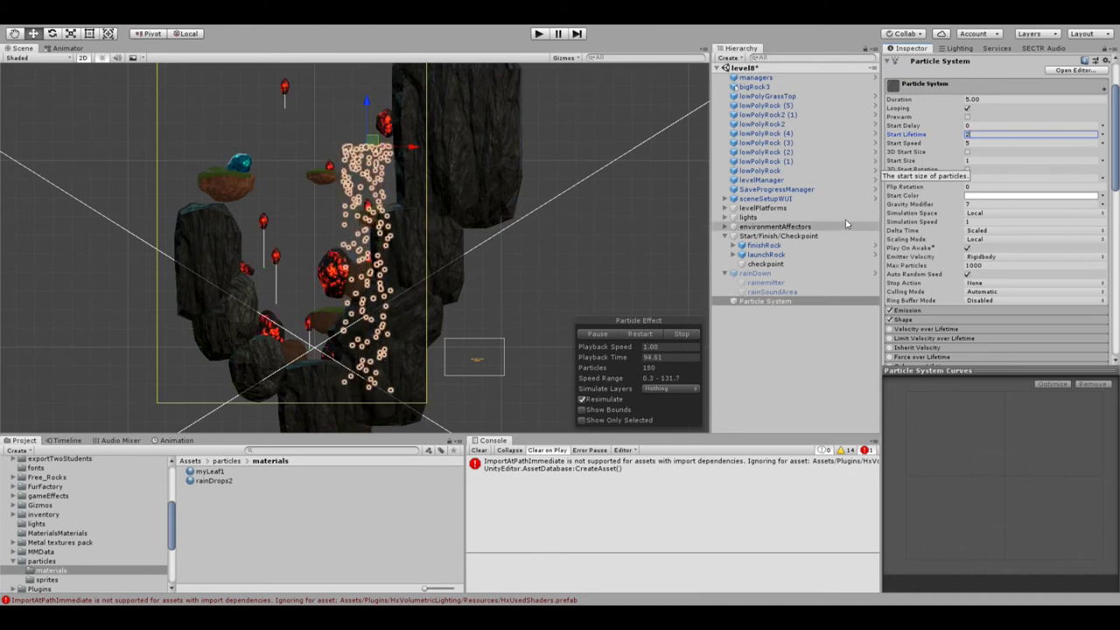
key("BackSpace")
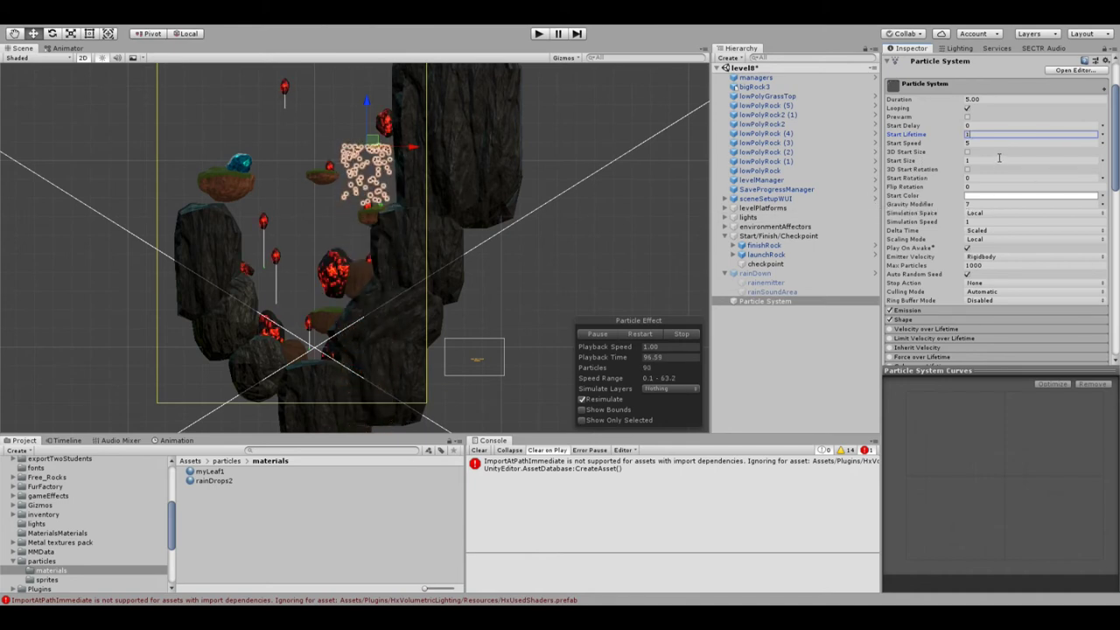
type("1")
Pan and zoom the Scene view to inspect the shorter-lived raindrops
scroll(408, 180, "up", 5)
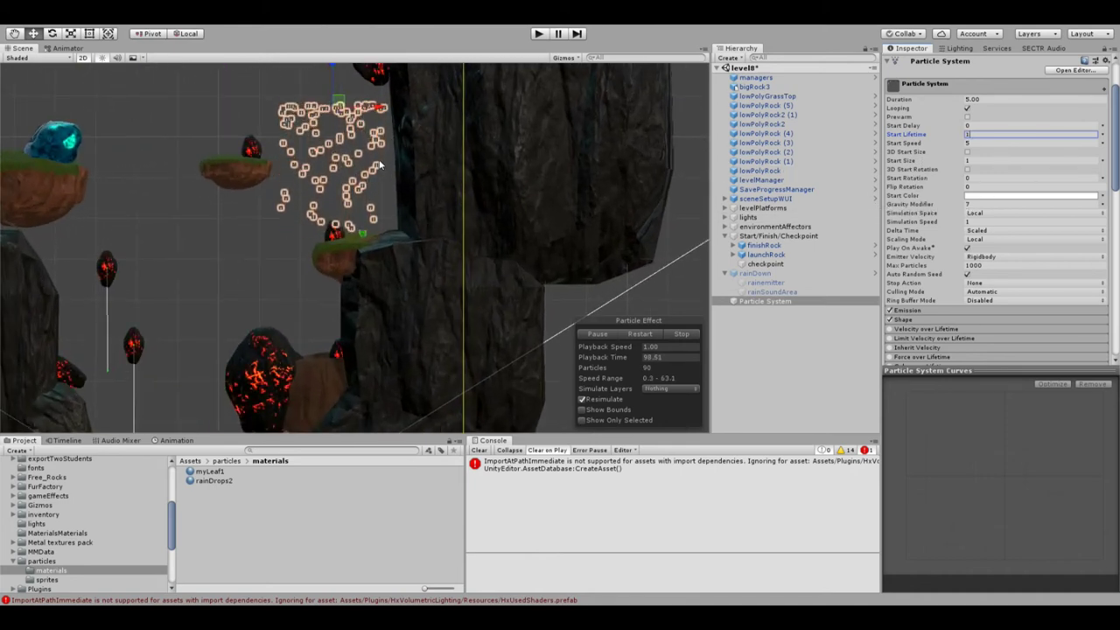
scroll(378, 123, "up", 8)
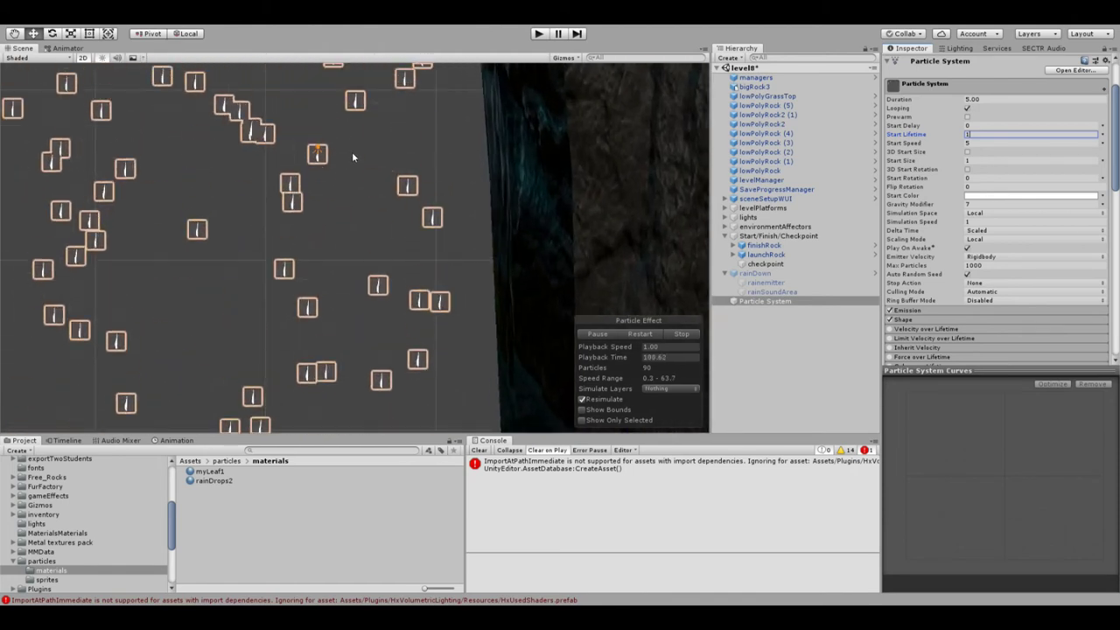
middle_click_drag(352, 151, 465, 187)
scroll(464, 187, "down", 6)
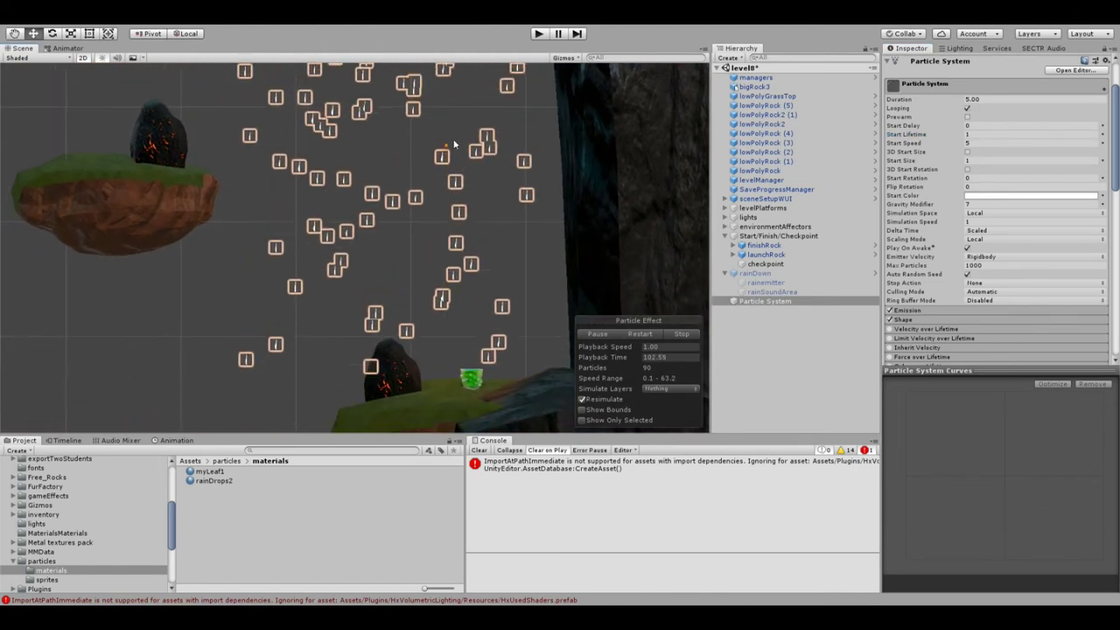
scroll(418, 252, "up", 3)
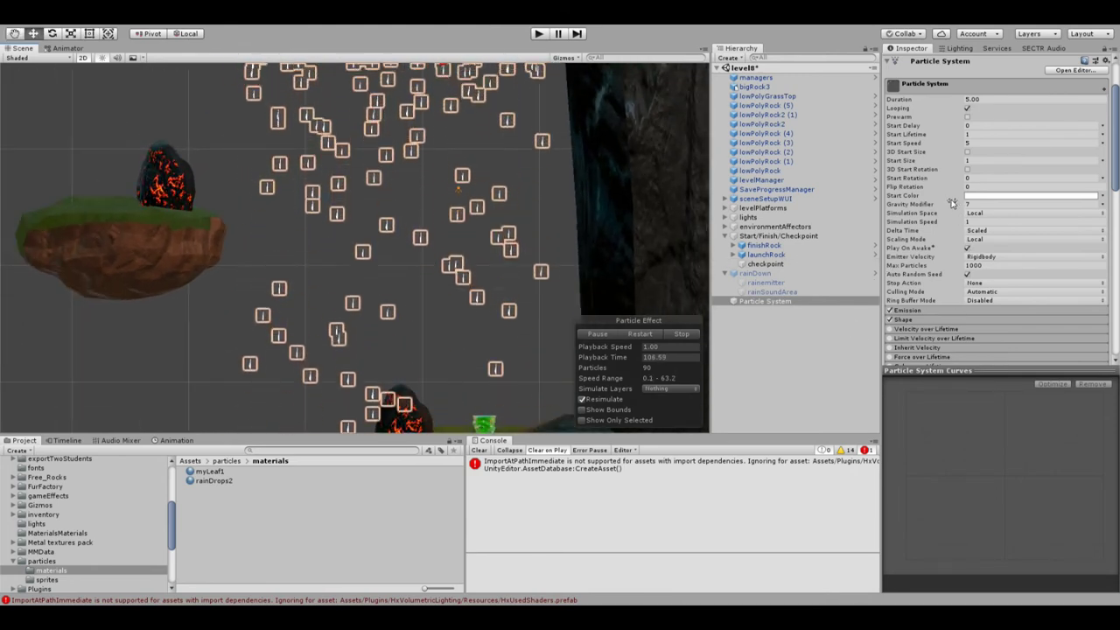
Switch Start Speed to Random Between Two Constants, ranging from 2 to 5
left_click(973, 143)
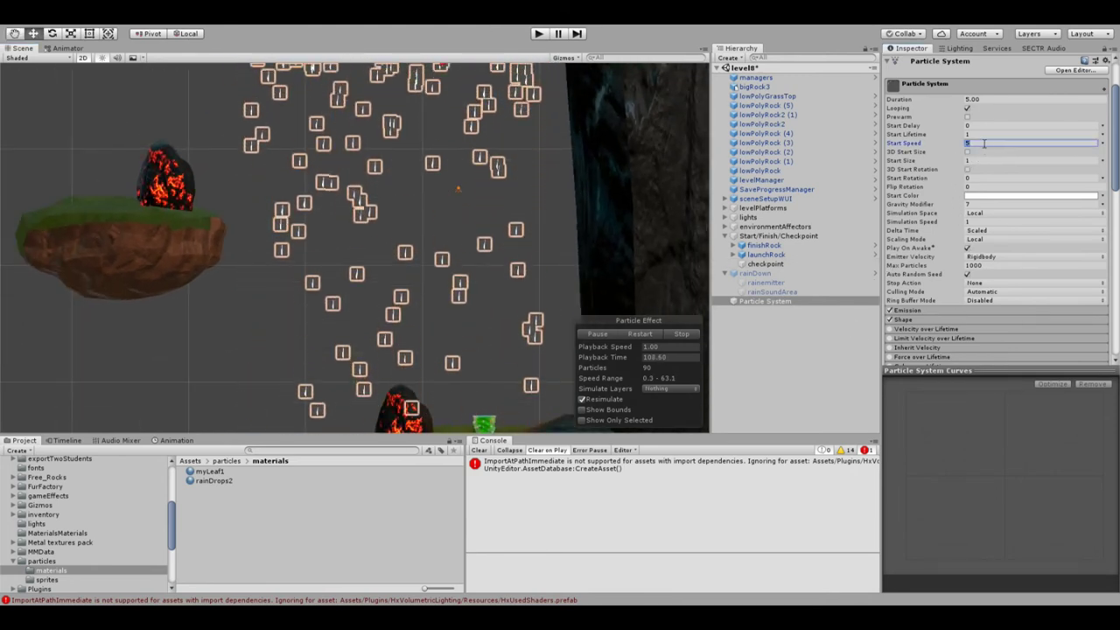
left_click(1102, 144)
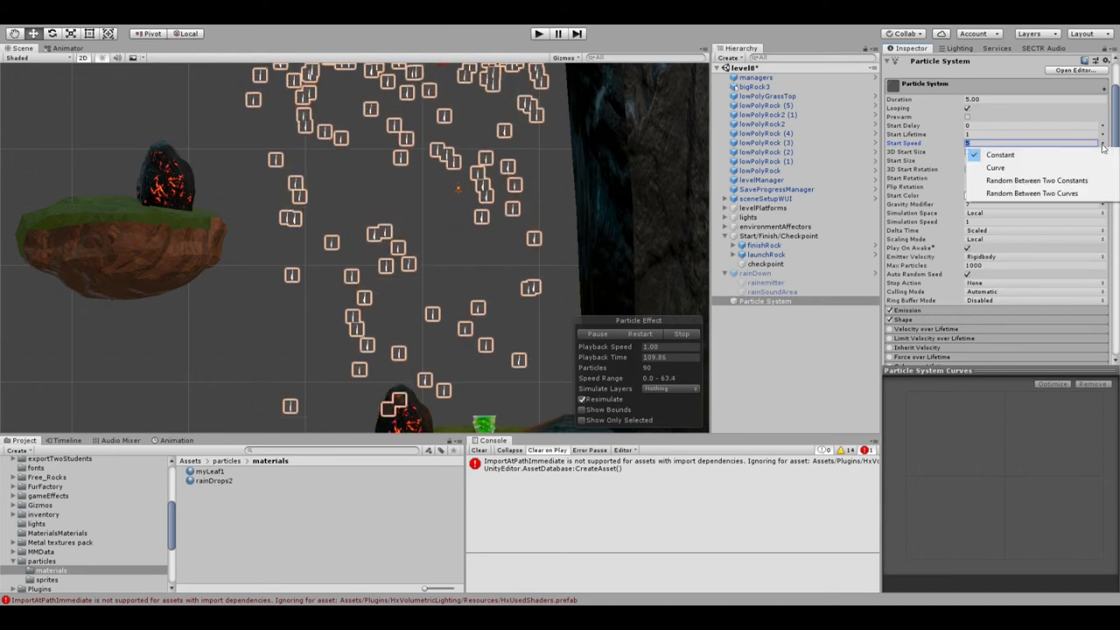
left_click(1041, 179)
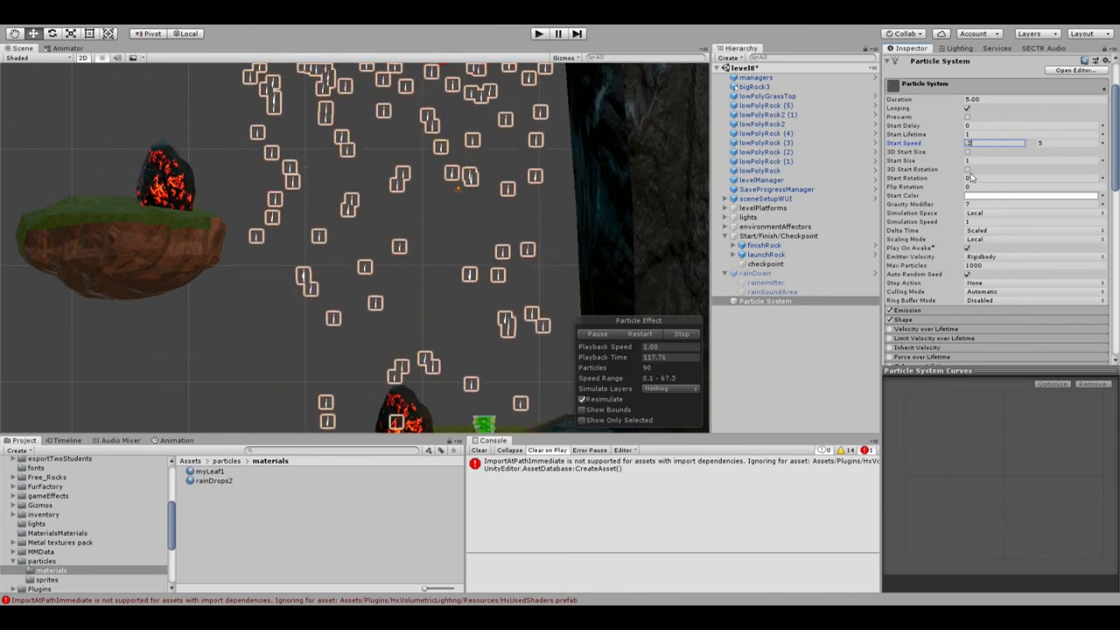
scroll(938, 235, "down", 3)
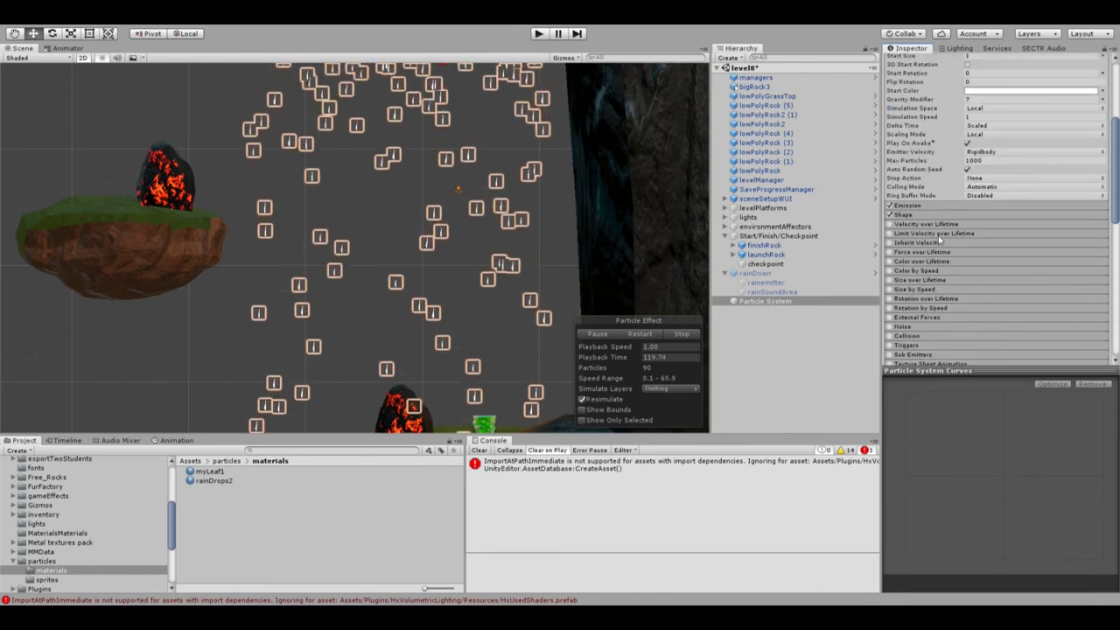
Enable Velocity over Lifetime with a linear Y velocity of -3.52
left_click(973, 225)
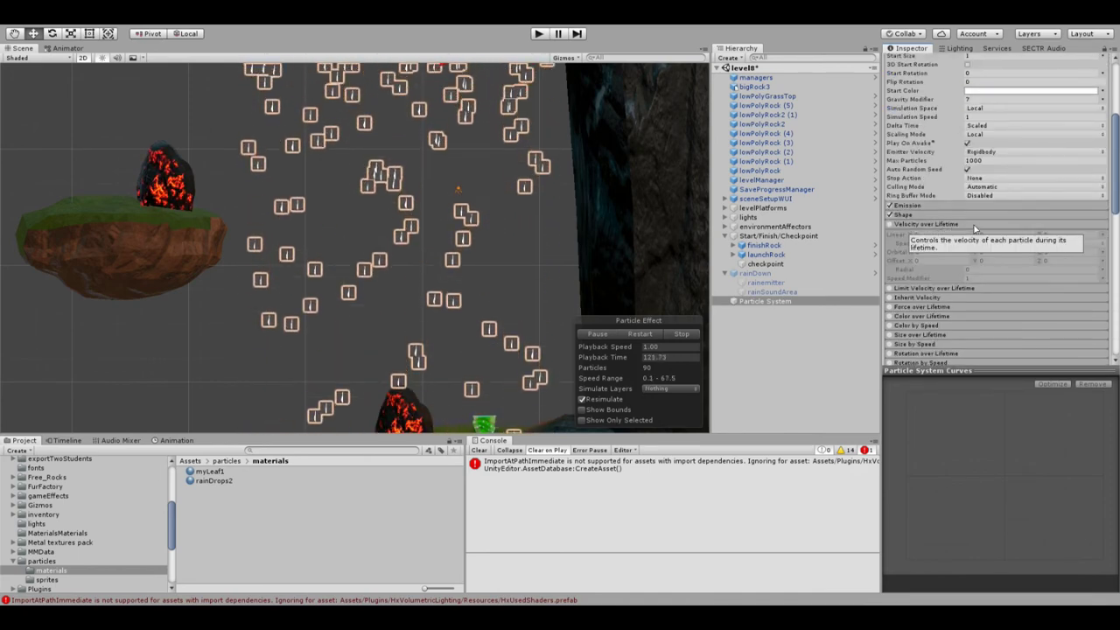
left_click(890, 225)
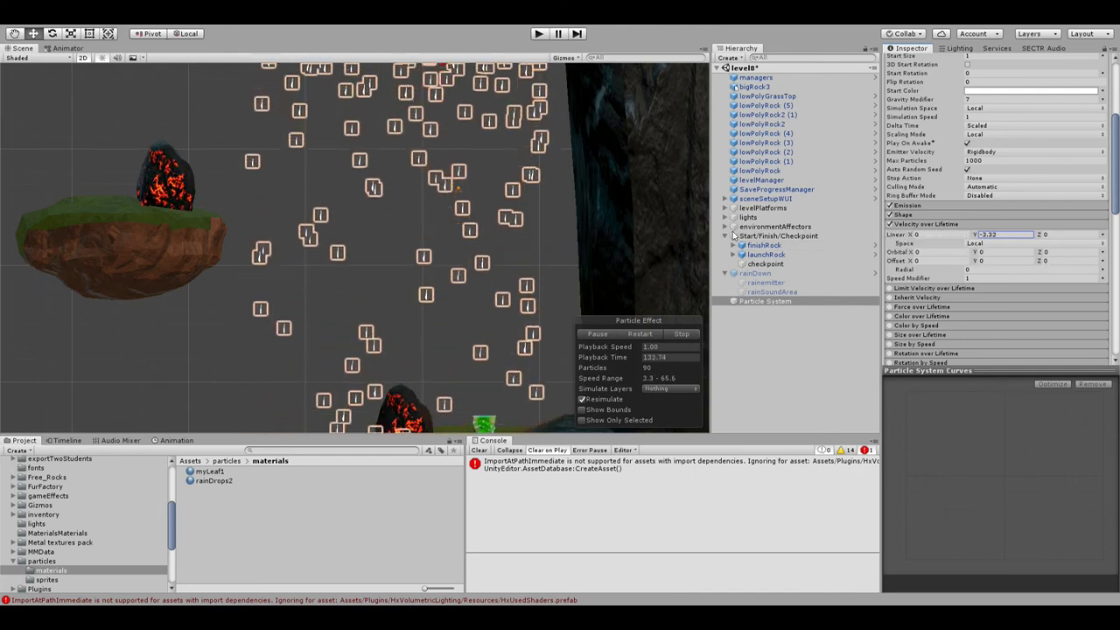
left_click(926, 224)
scroll(940, 230, "down", 3)
scroll(431, 185, "up", 2)
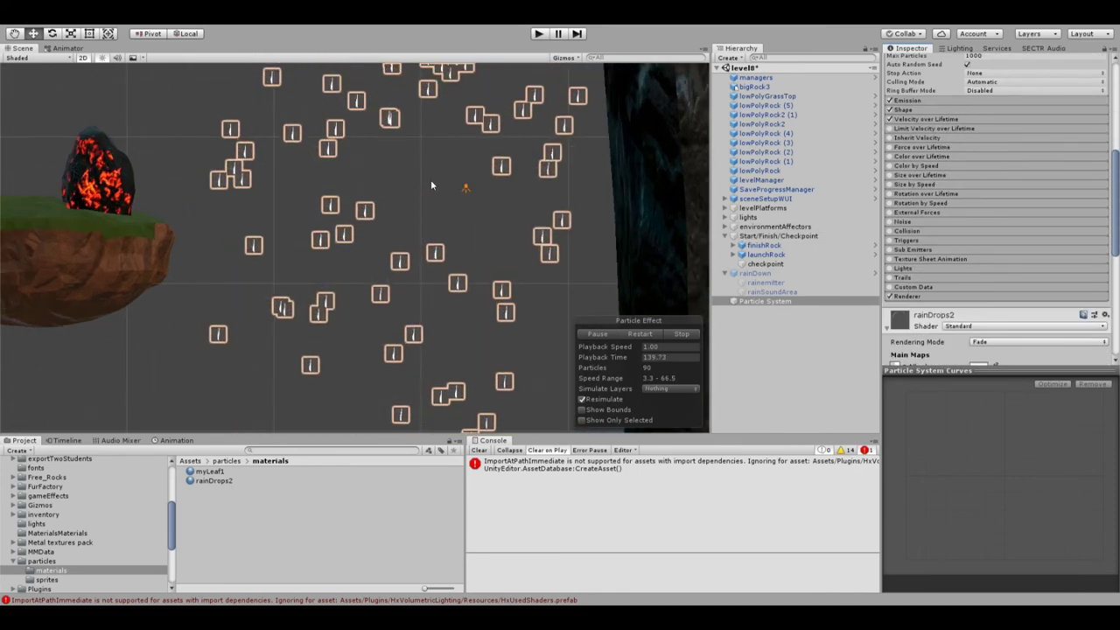
scroll(431, 180, "down", 2)
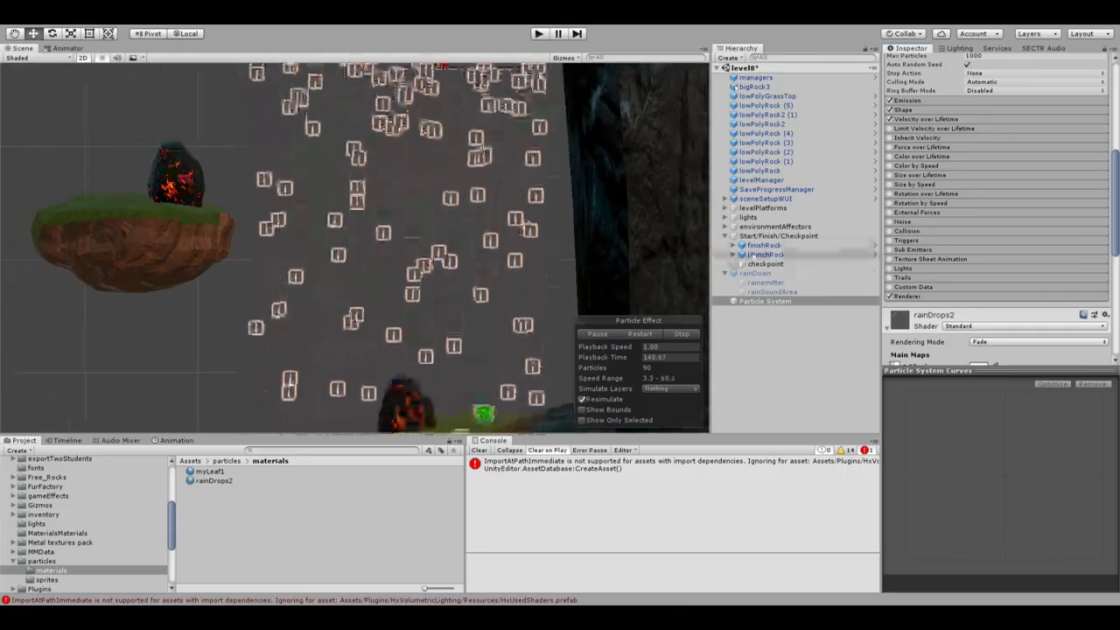